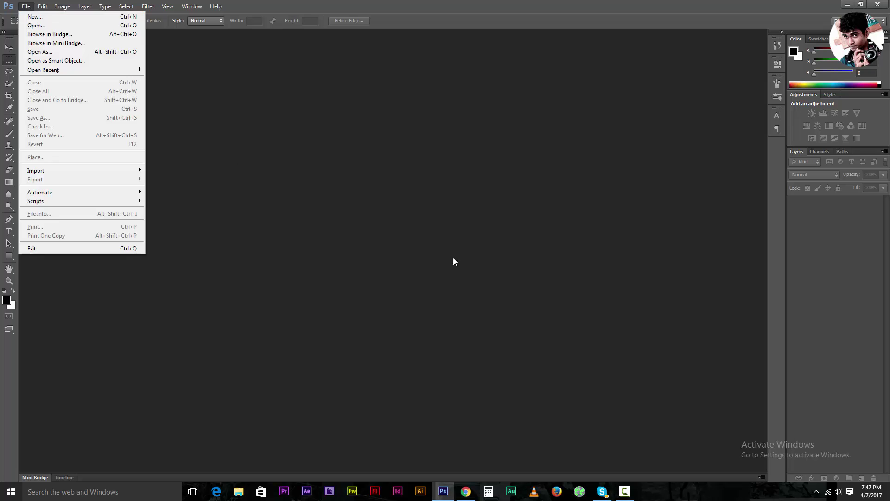
click(641, 266)
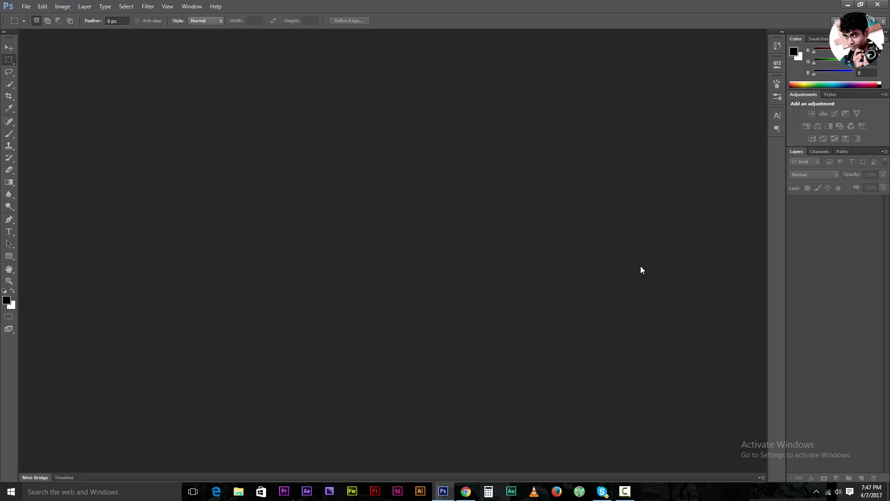
double_click(247, 213)
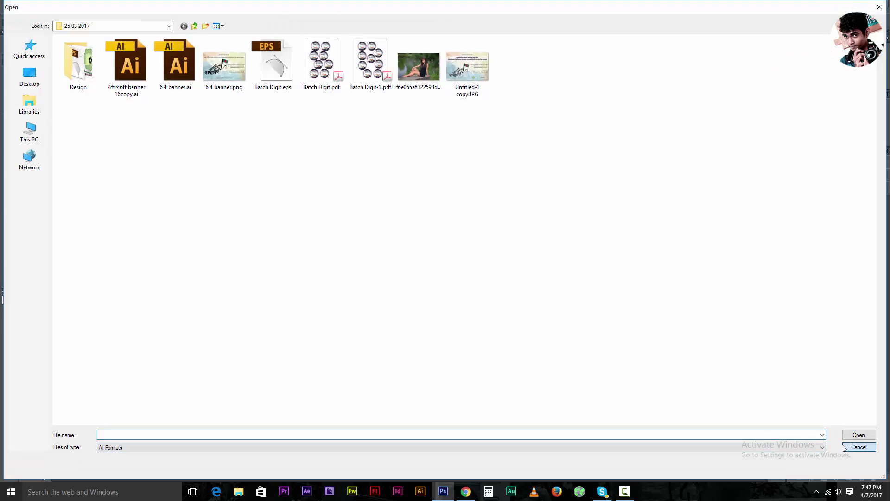
click(859, 447)
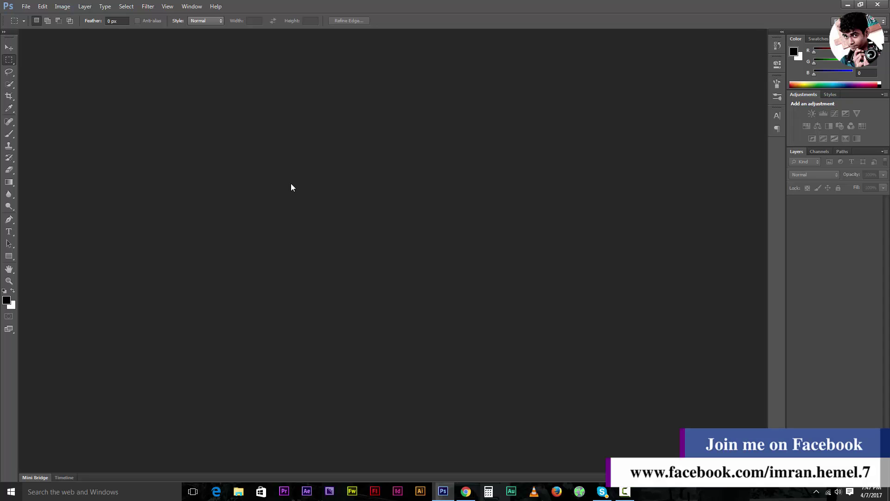
- Open the settings for a new document
click(23, 8)
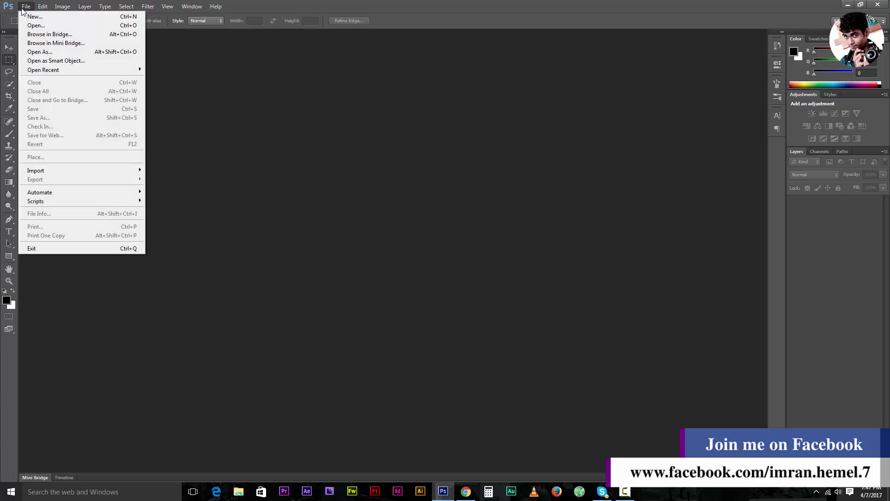
click(42, 21)
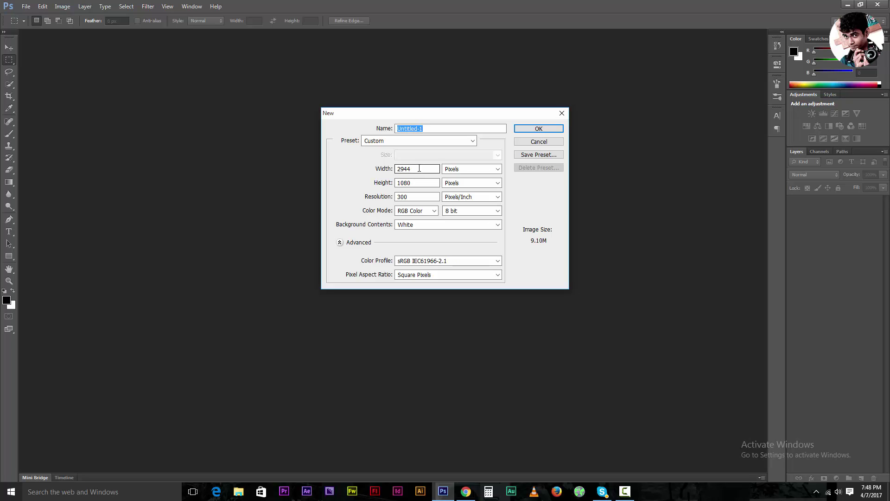
- Set the new document's width and height units to inches
key(Tab)
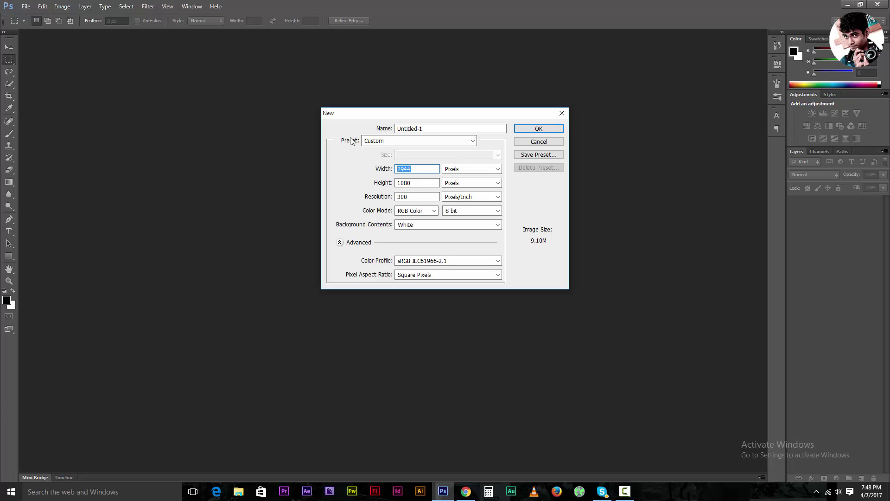
click(392, 143)
click(392, 143)
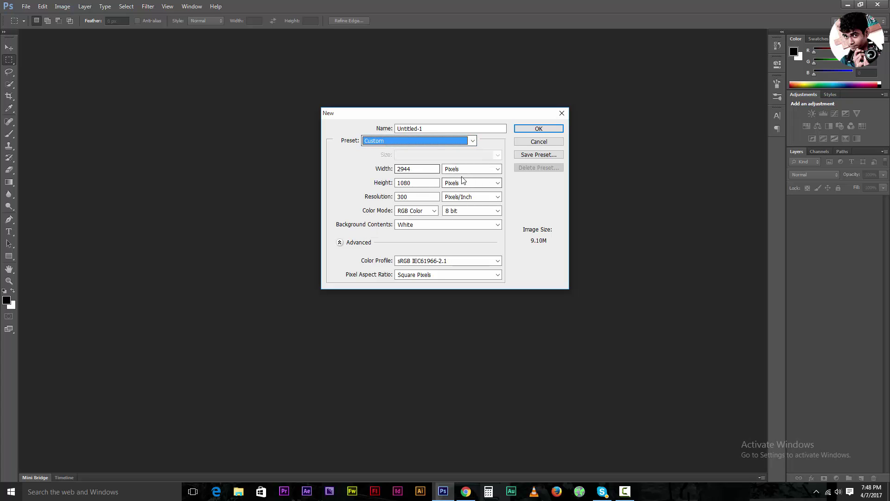
click(472, 169)
click(472, 169)
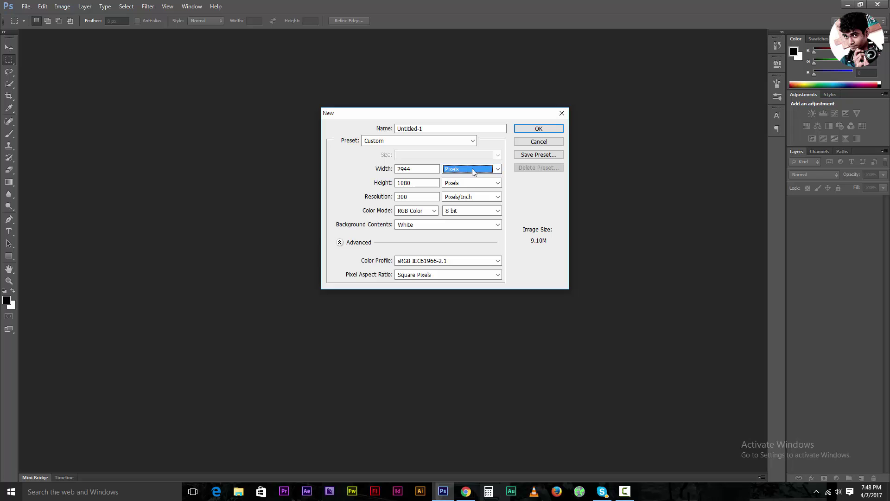
click(473, 171)
click(473, 171)
click(473, 171)
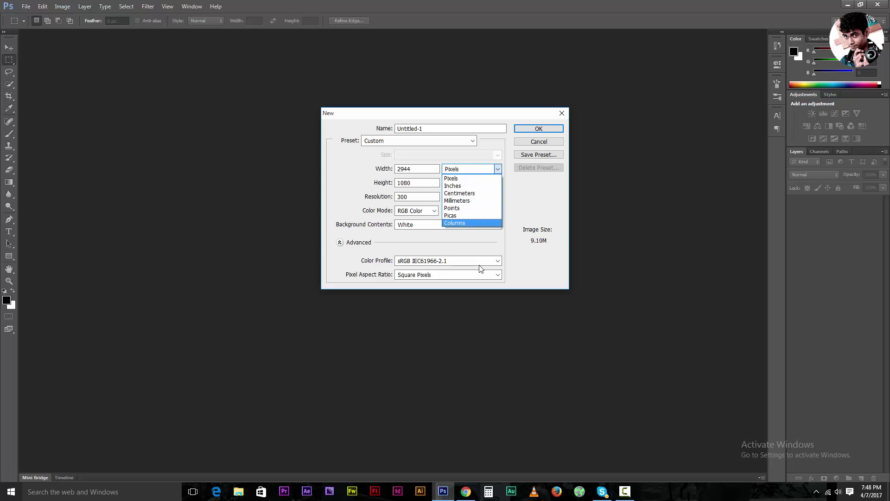
click(476, 188)
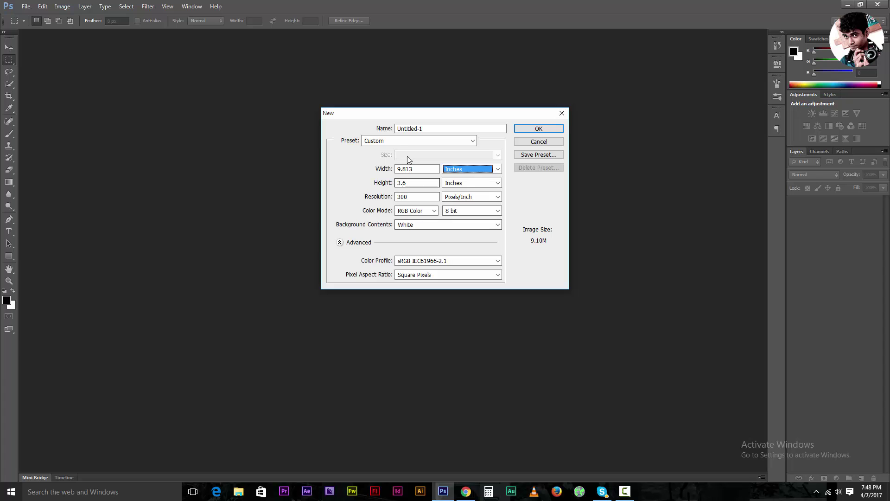
- Create the document from the International Paper preset at A4 size
click(400, 140)
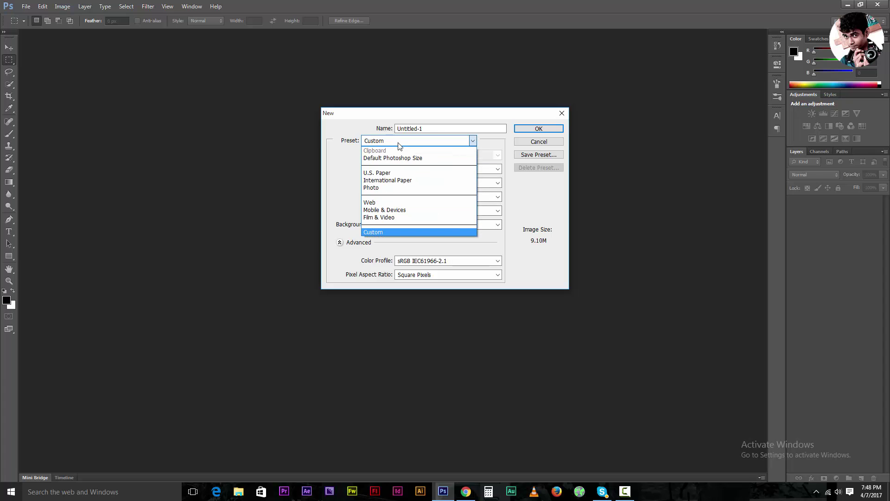
click(387, 180)
key(Tab)
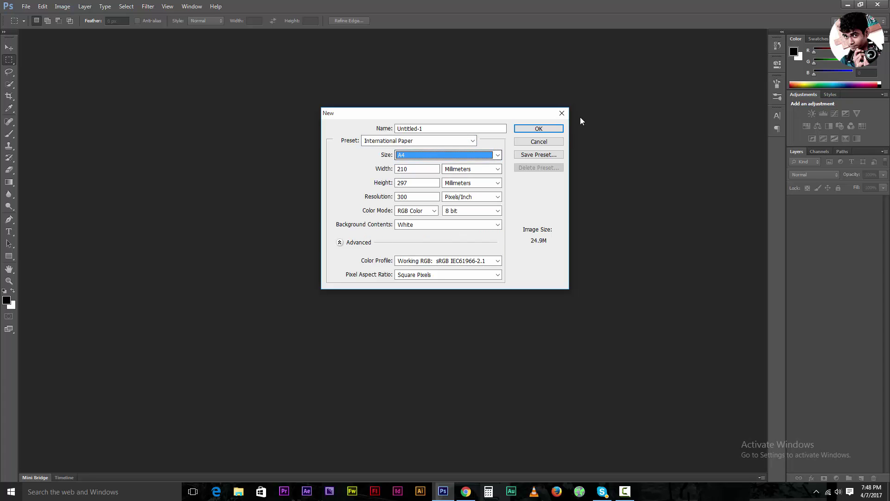
click(533, 128)
key(ctrl+minus)
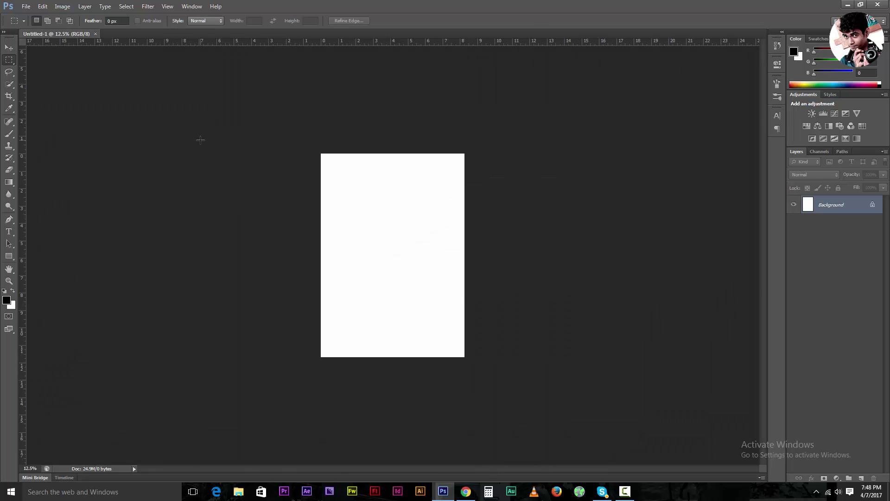
- Rotate the whole canvas 90° counter-clockwise
click(62, 6)
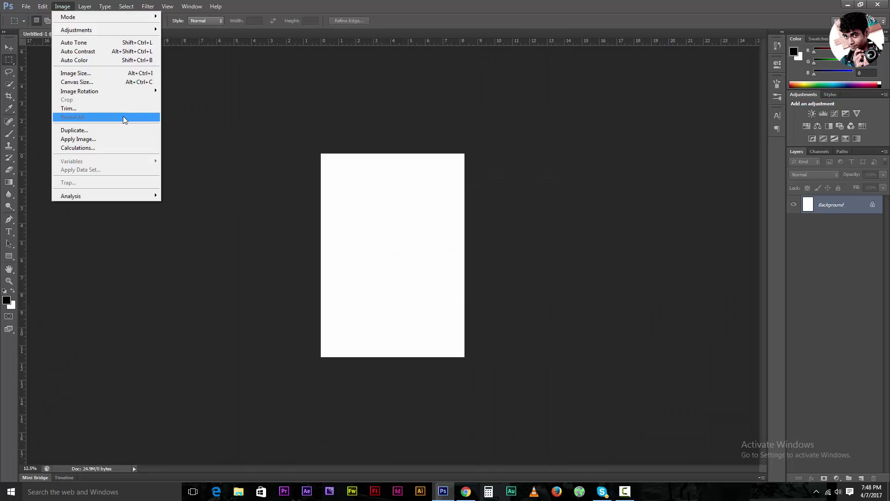
click(363, 158)
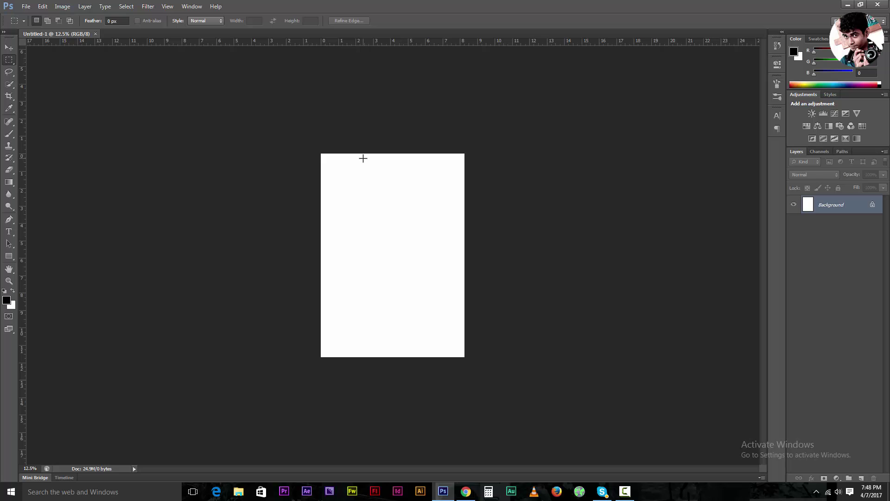
click(62, 6)
mouse_move(113, 92)
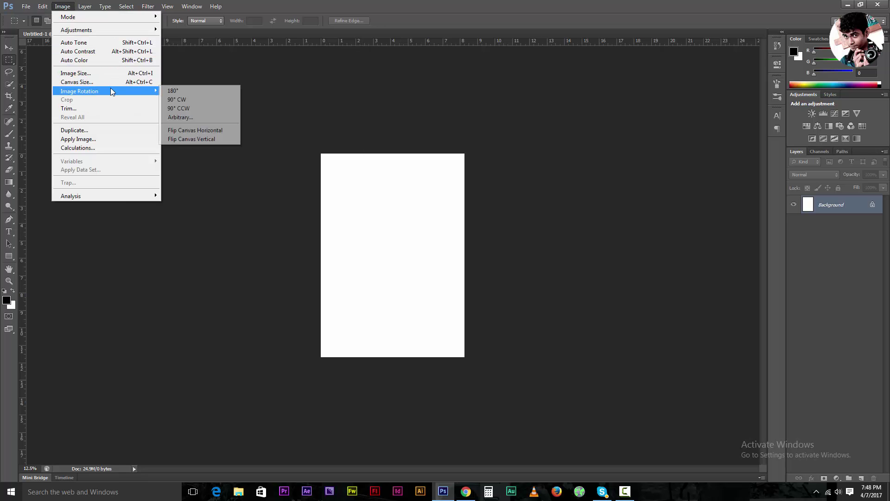
click(206, 110)
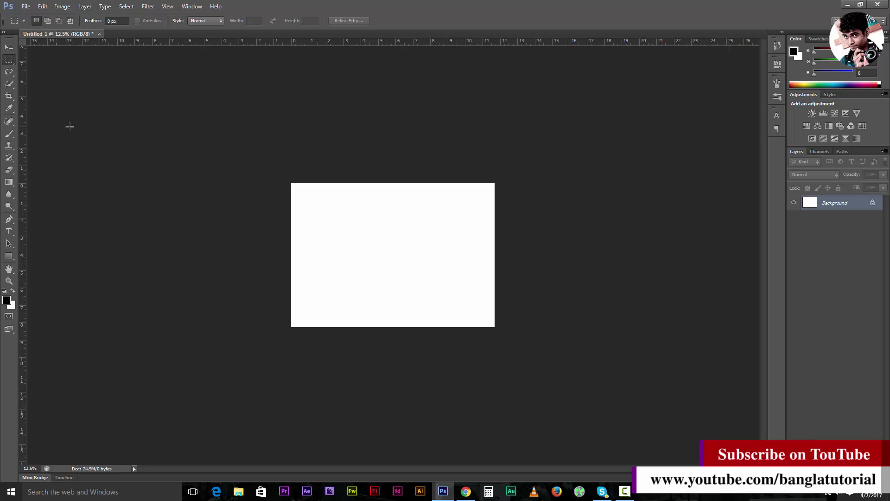
- Add a new empty layer above the Background
click(9, 48)
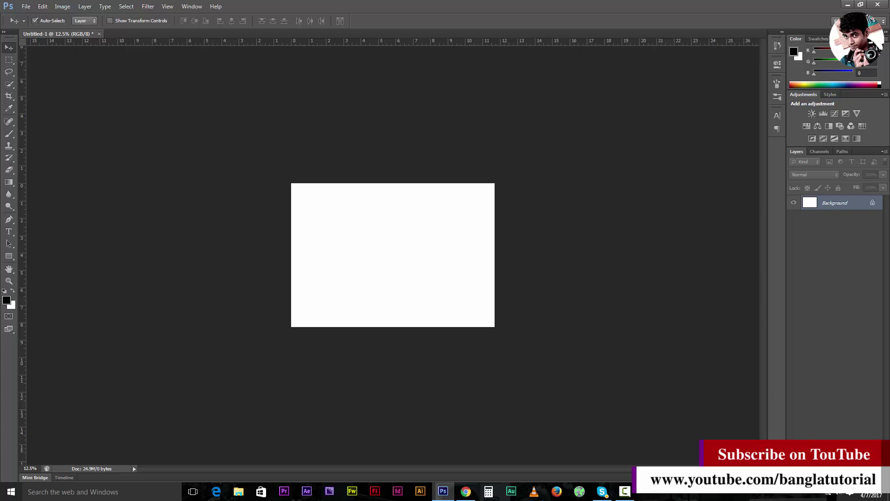
click(862, 477)
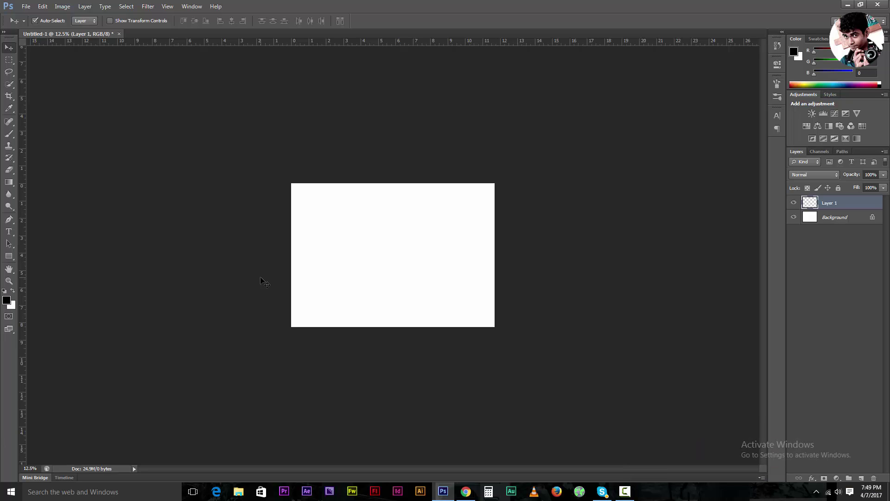
- Draw two rectangular marquee selections on the blank canvas and clear them
click(9, 60)
drag(322, 210, 447, 261)
drag(311, 189, 445, 288)
click(170, 181)
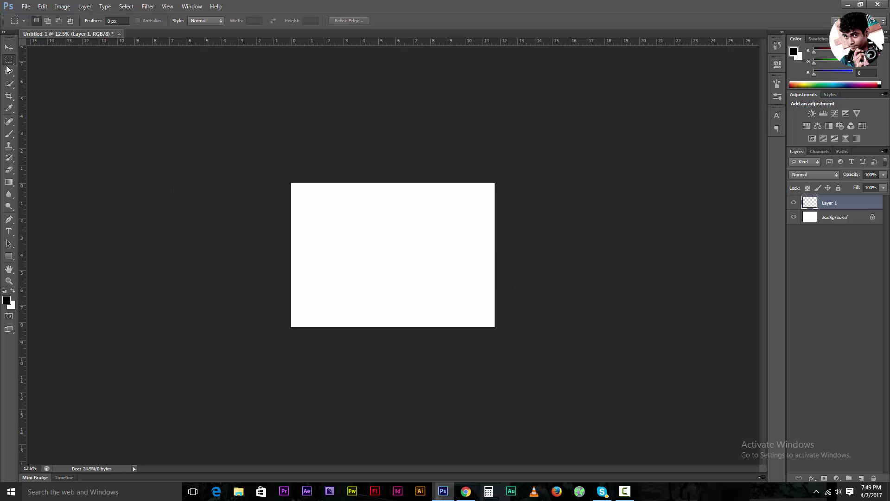
- Place 72 pt SutonnyMJ Bold text reading "১০" on the canvas, left of its centre
click(9, 231)
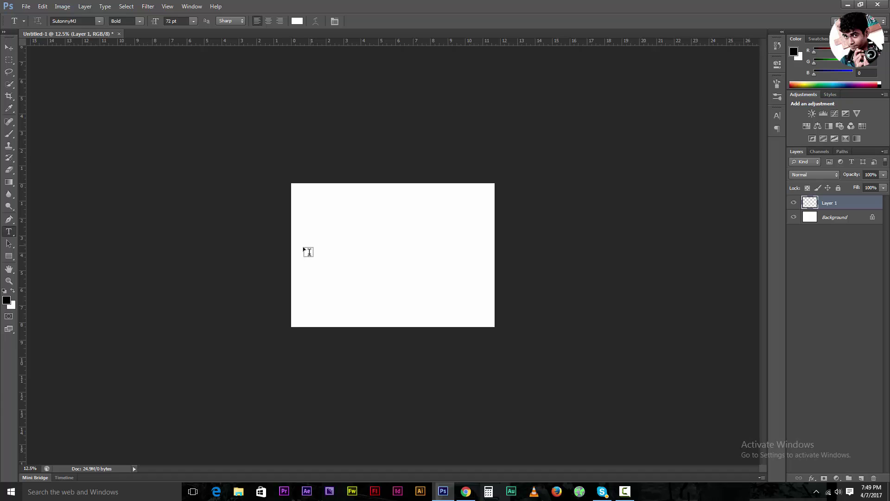
click(99, 21)
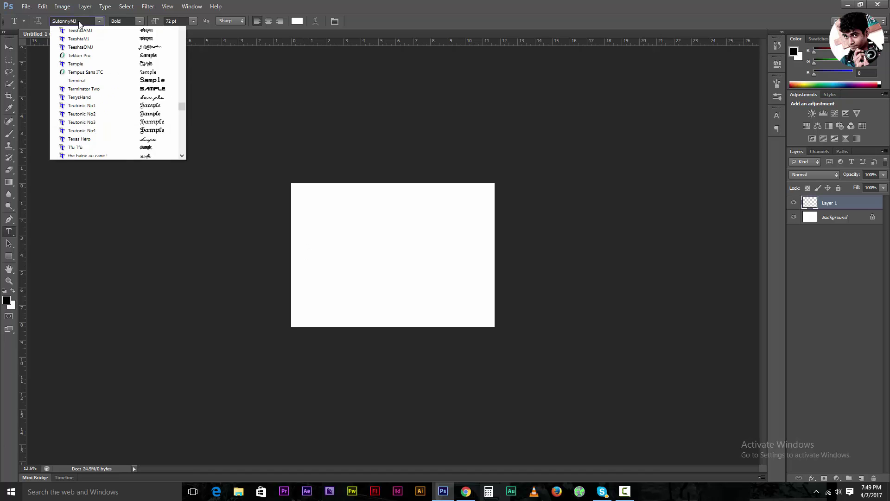
click(329, 262)
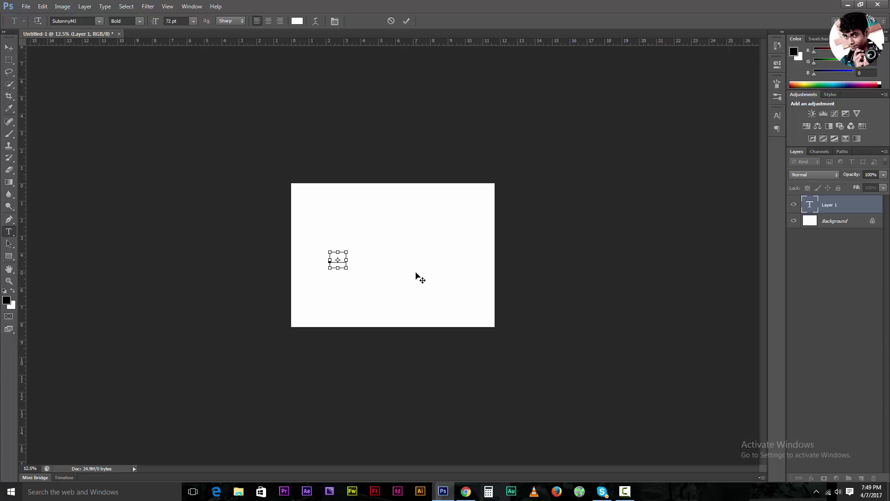
- Set the colour of the text "১০" to near-black #060000
key(ctrl+a)
click(348, 262)
drag(330, 262, 387, 260)
click(297, 21)
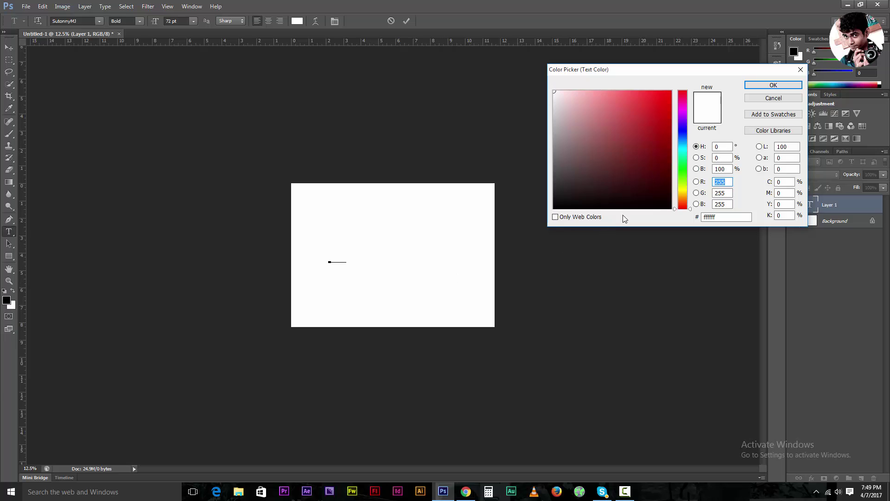
click(657, 111)
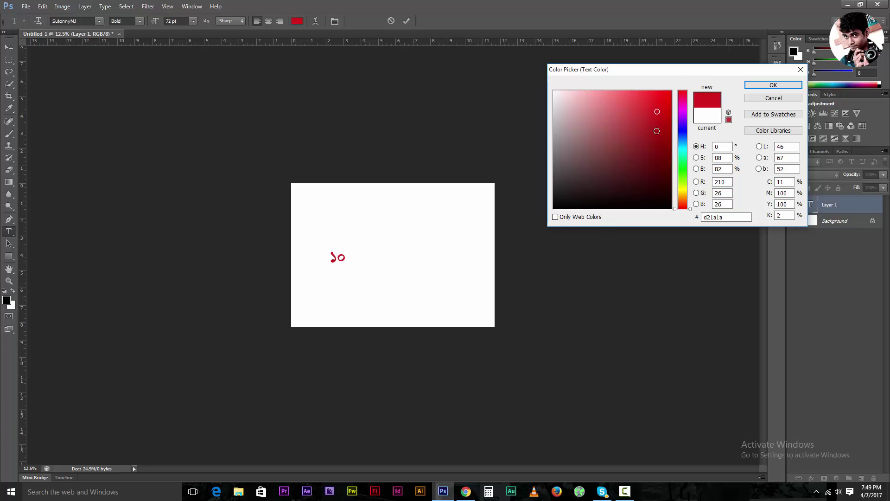
drag(661, 162, 668, 208)
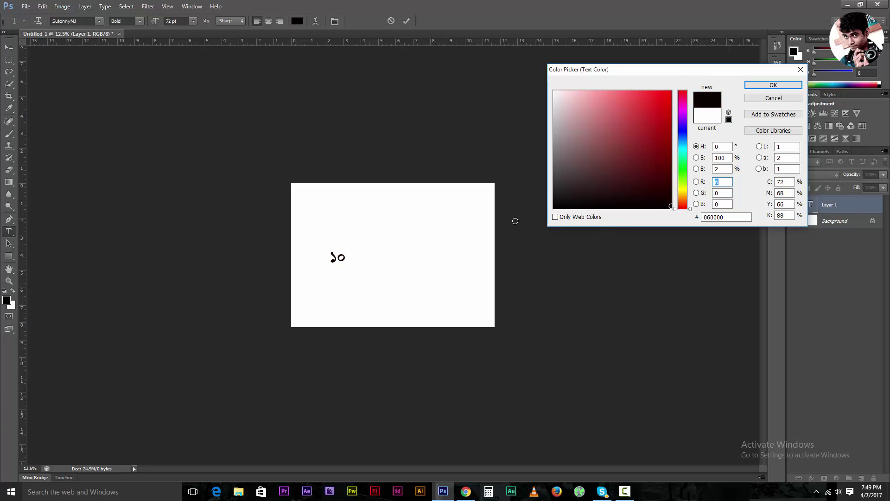
key(Return)
key(Right)
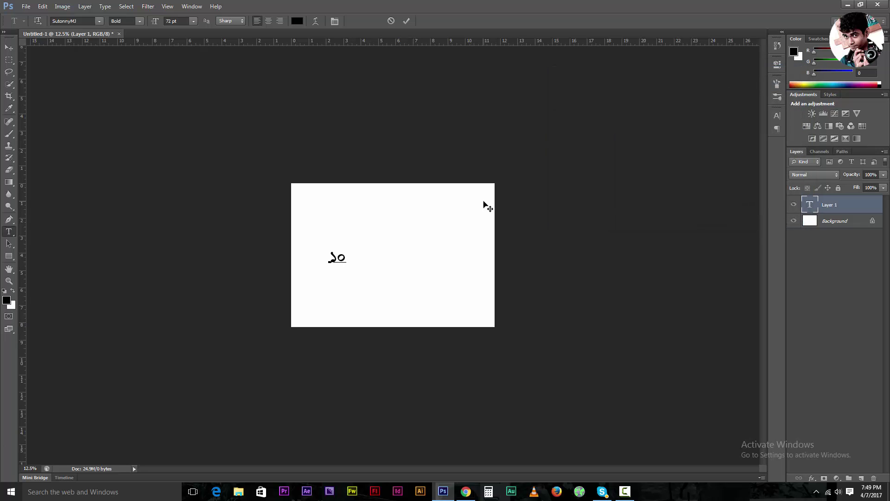
- Extend the text so that it reads "১০ মিনিটে ফটোশপ"
text(মিনিটে শপোশপ)
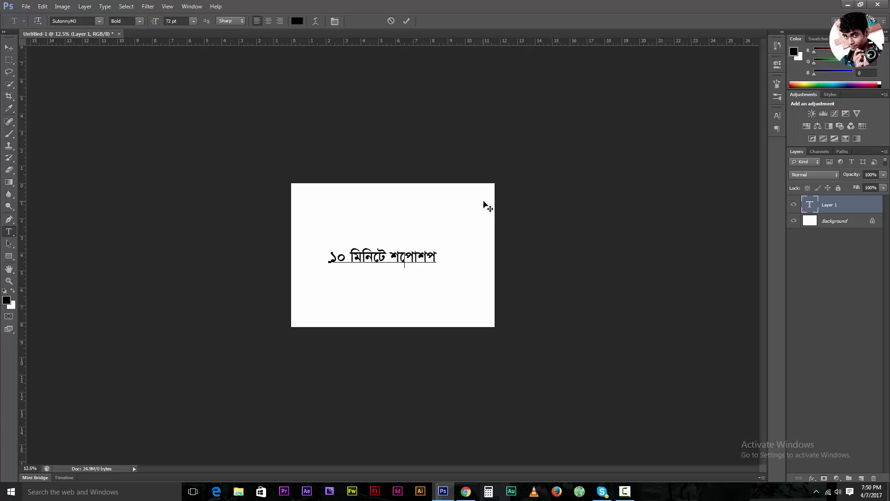
key(BackSpace)
key(BackSpace)
key(BackSpace)
key(BackSpace)
key(BackSpace)
key(BackSpace)
key(BackSpace)
text(ফেটাশপ)
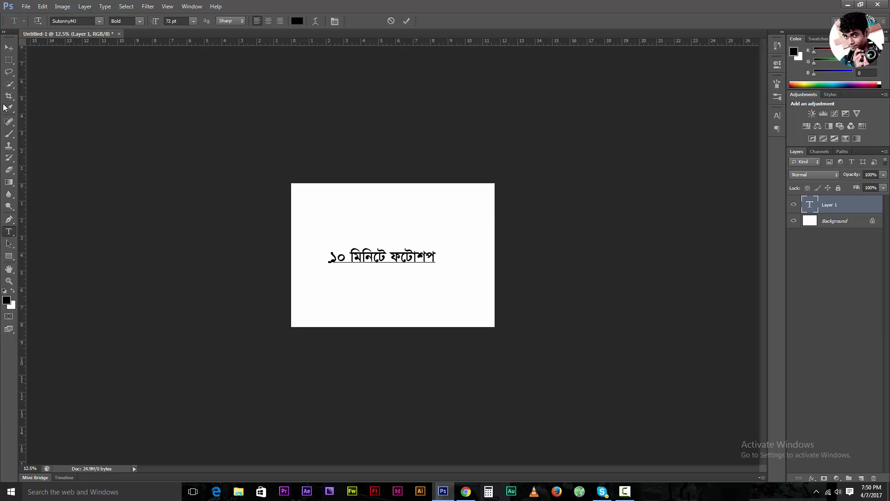
- Commit the Bengali text and move it slightly toward the canvas centre
click(9, 48)
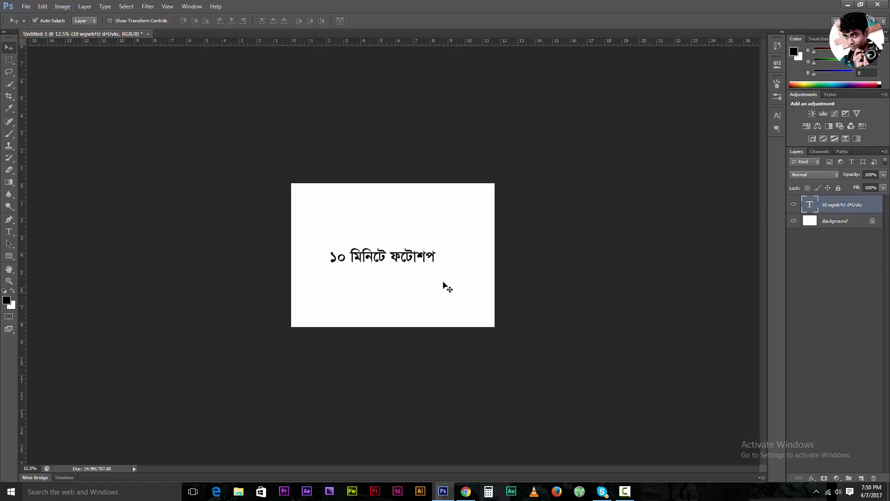
mouse_move(403, 257)
mouse_down()
mouse_move(431, 252)
mouse_move(415, 255)
mouse_move(427, 261)
mouse_move(415, 257)
mouse_move(417, 268)
mouse_up()
- Start a second text above the Bengali line and set its font to Nimbus Roman
click(9, 231)
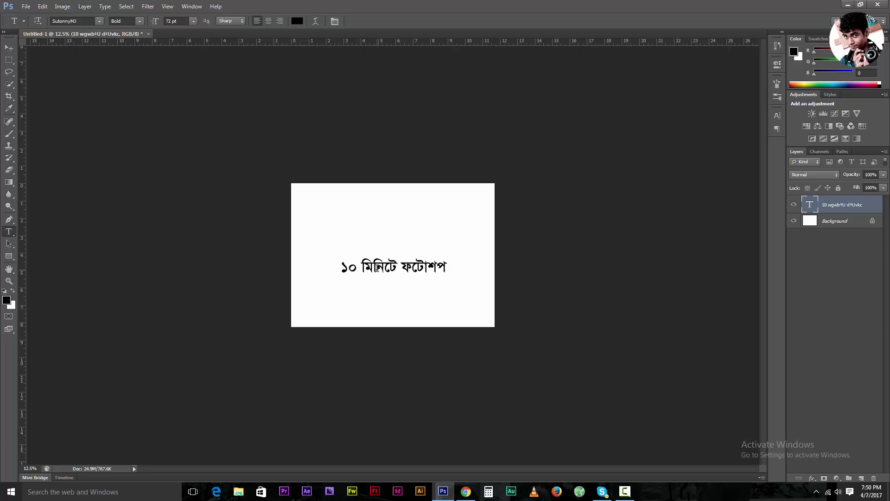
click(342, 220)
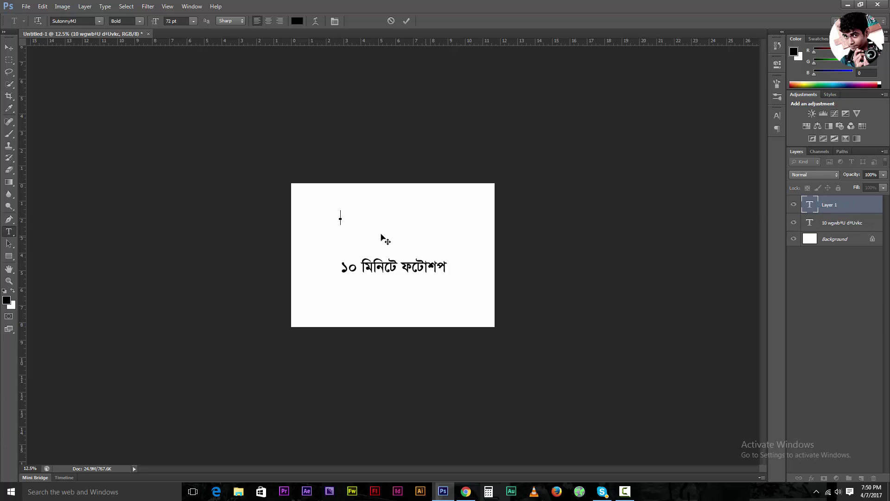
click(86, 21)
key(Down)
key(Down)
key(Down)
key(Down)
key(Down)
key(Return)
- Enter "Photoshop a to z" as the second text and commit it
text(P)
key(BackSpace)
text(Photos)
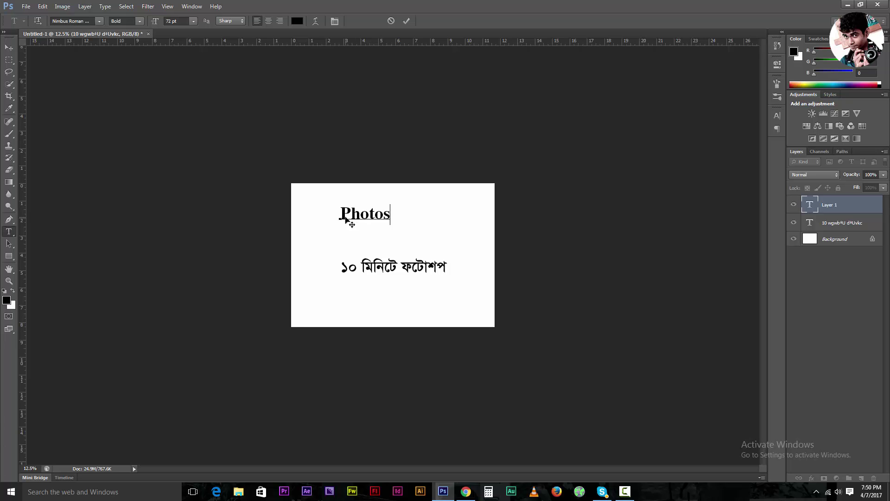
text(hop a to z)
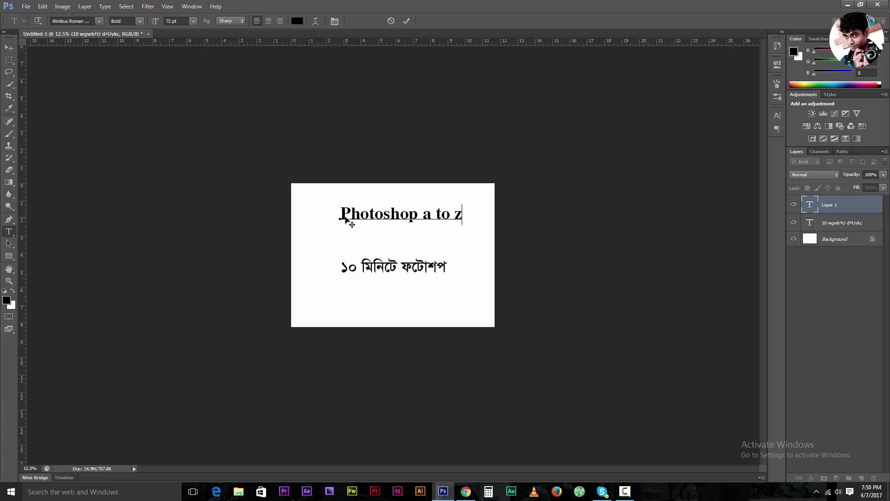
click(8, 46)
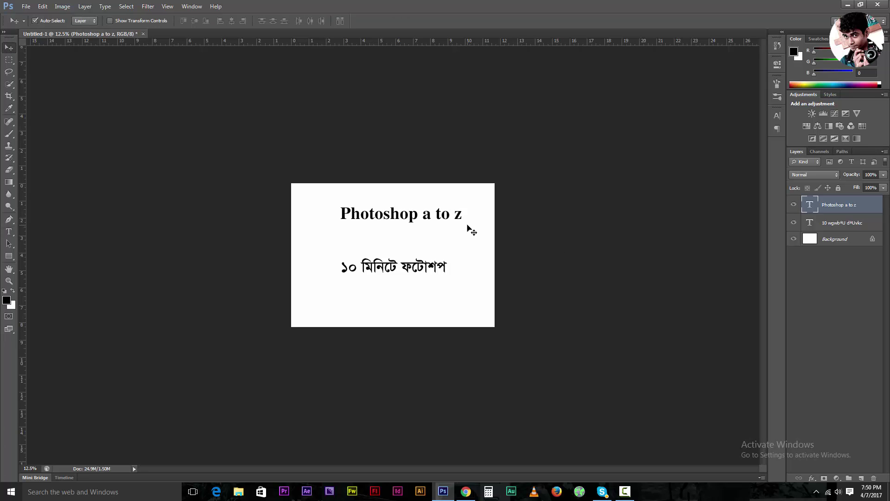
- Scale the "Photoshop a to z" text to about 85% and move it down close above the Bengali line
key(ctrl+t)
mouse_move(460, 202)
mouse_down()
mouse_move(466, 197)
mouse_move(443, 207)
mouse_up()
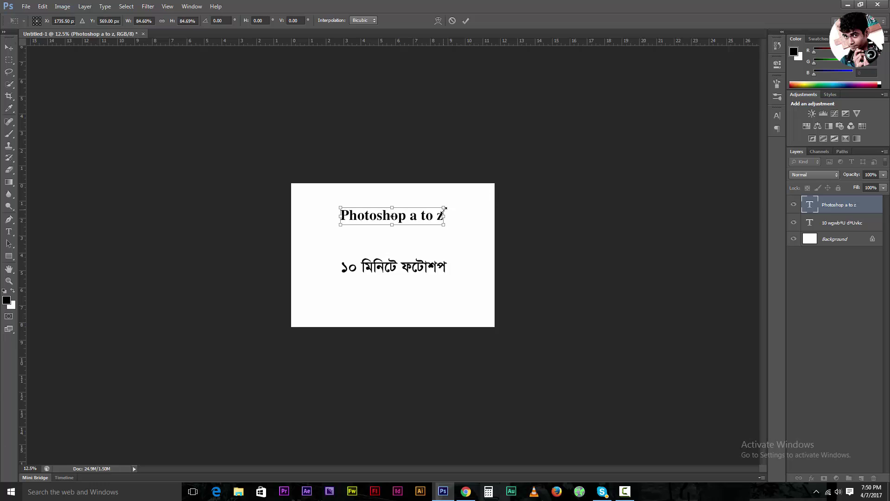
key(Return)
drag(384, 216, 388, 240)
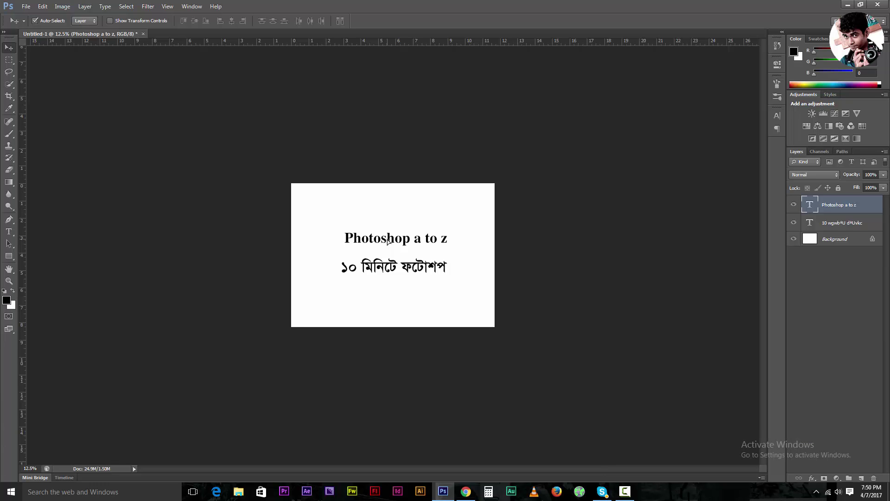
- Draw a tall rectangle about 265 × 1784 px to the left of both text lines and recolour it dark red
click(9, 258)
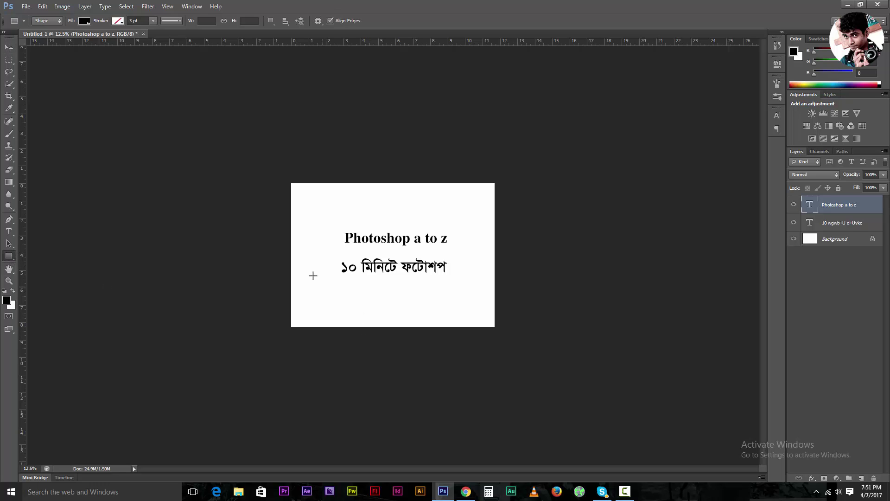
drag(312, 202, 328, 305)
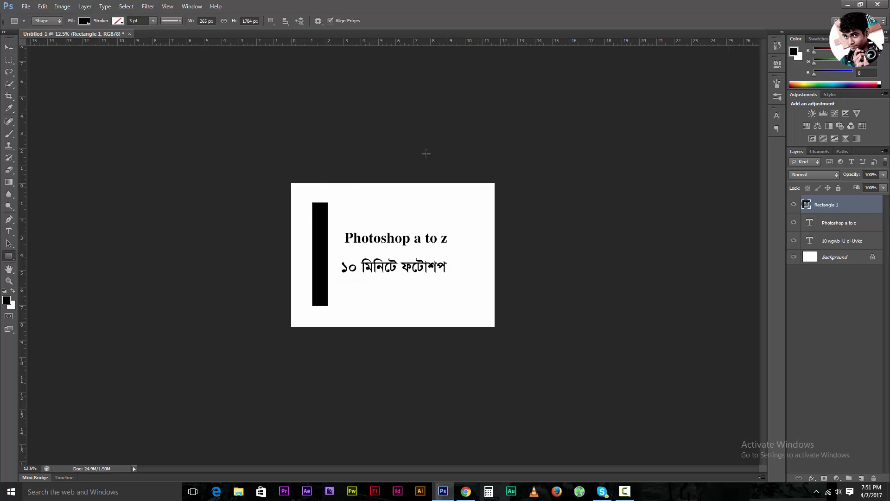
double_click(807, 205)
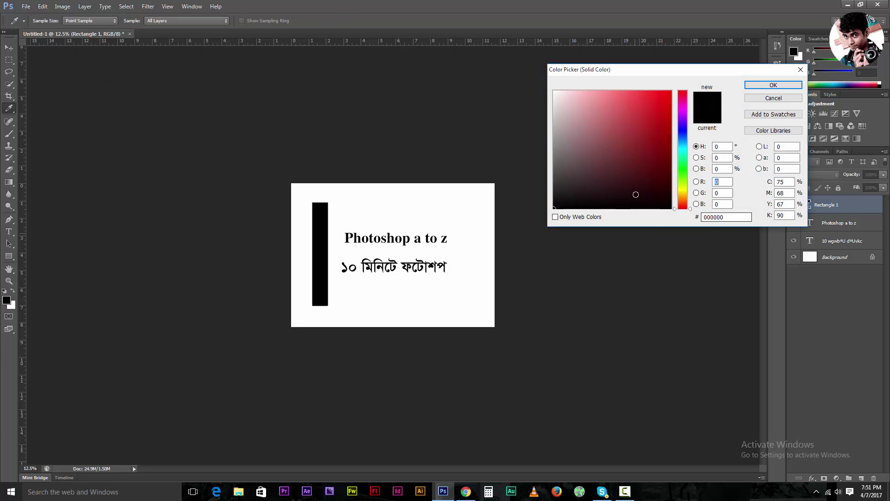
click(656, 147)
click(766, 85)
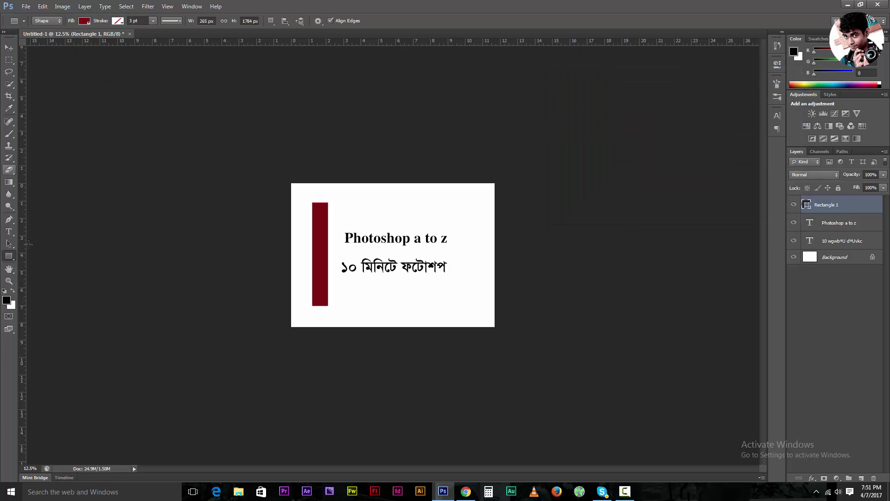
- Browse the preset shapes available for the Custom Shape tool
right_click(10, 256)
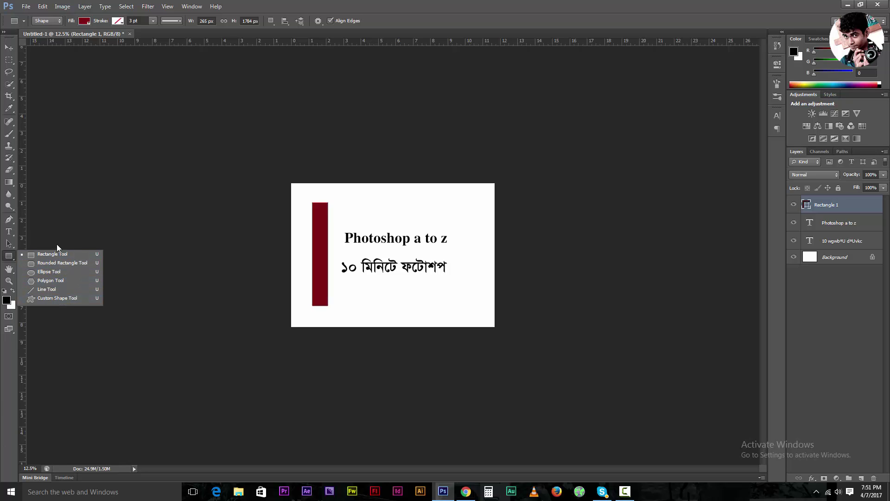
click(76, 298)
click(360, 21)
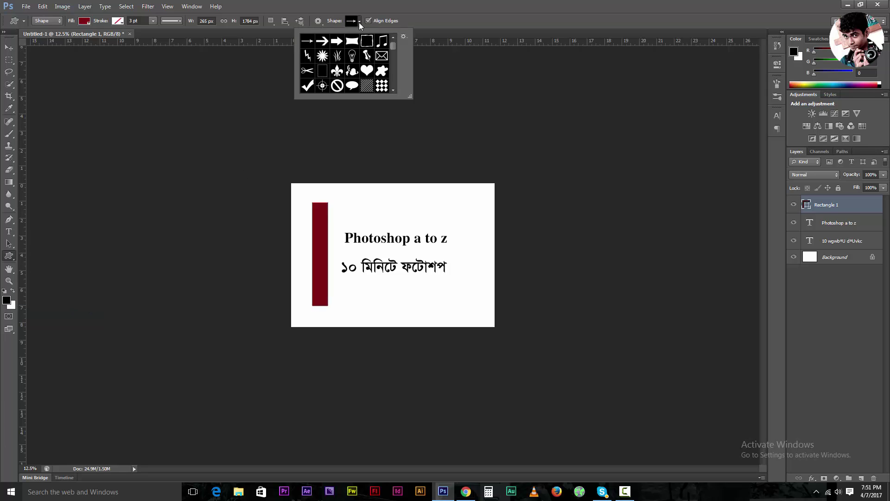
mouse_move(392, 47)
mouse_down()
mouse_move(393, 69)
mouse_move(398, 51)
mouse_up()
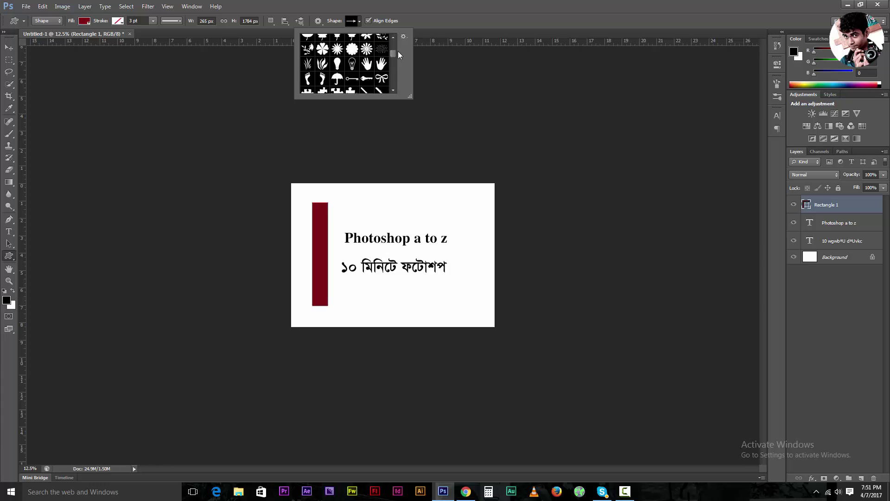
scroll(398, 54, down, 3)
click(9, 60)
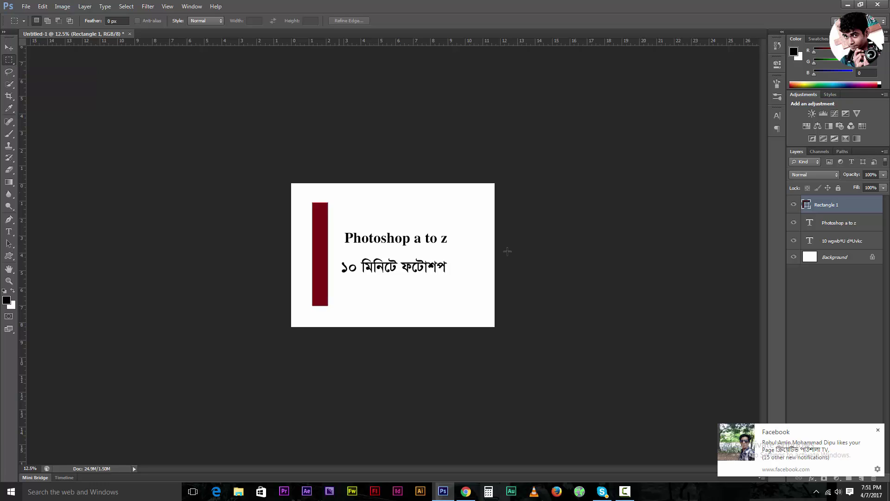
click(878, 430)
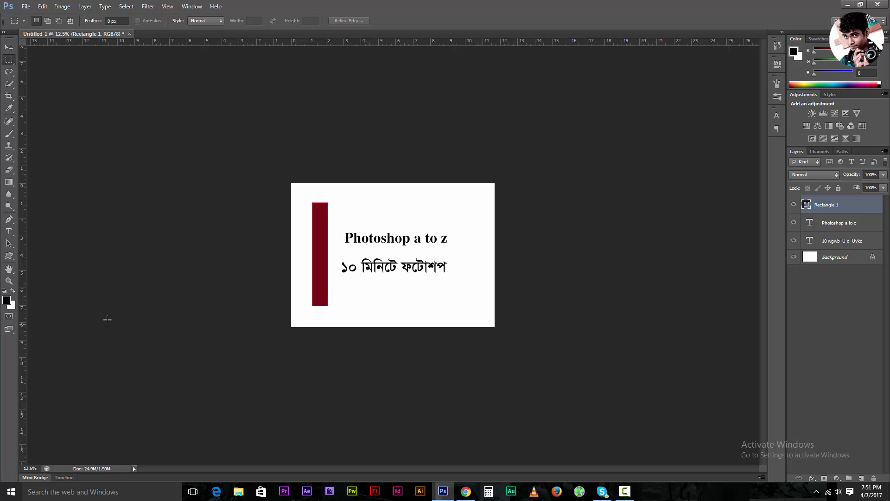
- Draw a closed, partly curved shape below the Bengali text with the Pen tool
click(9, 219)
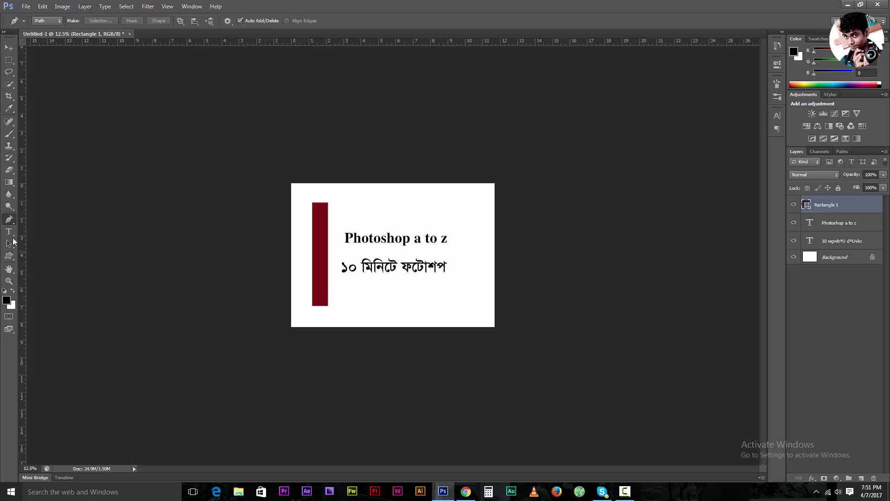
click(426, 298)
drag(371, 307, 370, 295)
drag(386, 280, 429, 279)
click(434, 295)
click(427, 298)
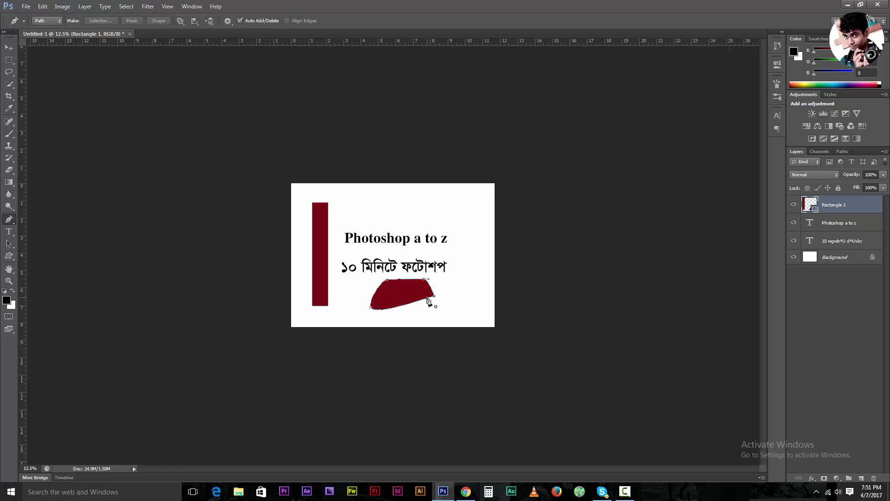
- Draw a second, S-curved Pen shape across the right end of the two text lines
click(442, 194)
drag(409, 234, 421, 241)
drag(454, 291, 392, 321)
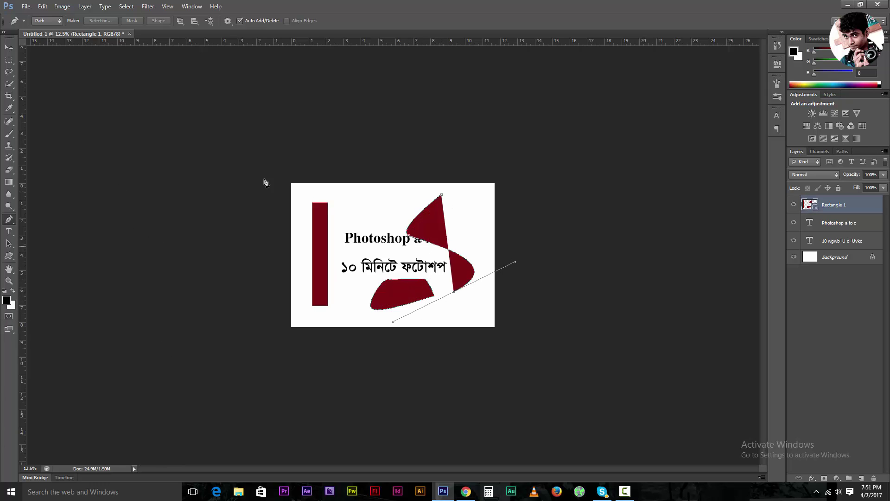
- Undo both Pen tool shapes so that only the rectangle and the two texts remain
key(ctrl+alt+z)
key(ctrl+alt+z)
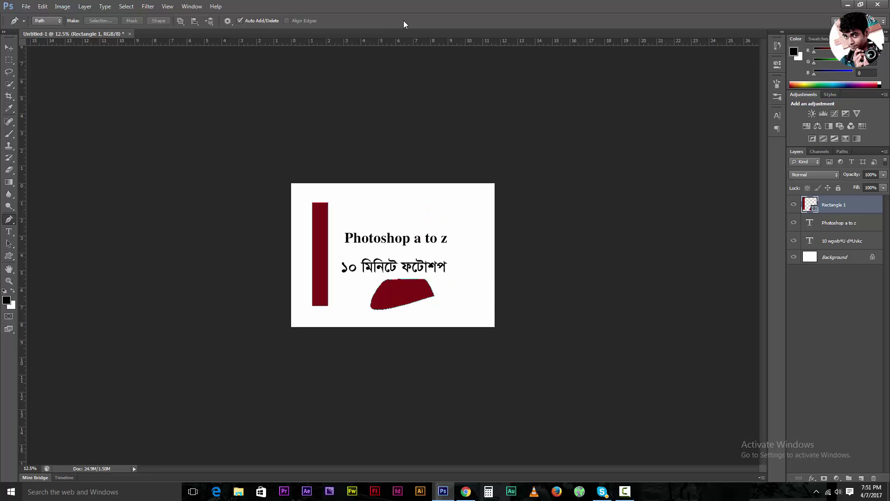
key(ctrl+alt+z)
key(ctrl+alt+z)
key(ctrl+alt+z)
key(ctrl+alt+z)
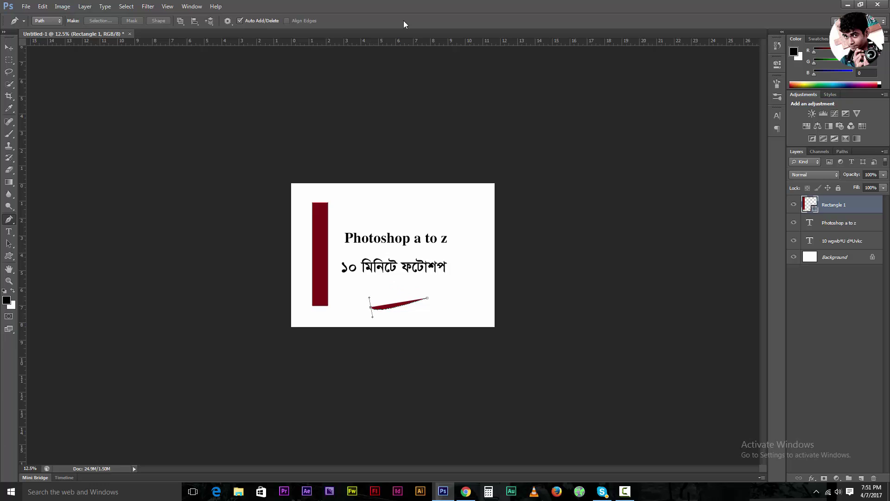
key(ctrl+alt+z)
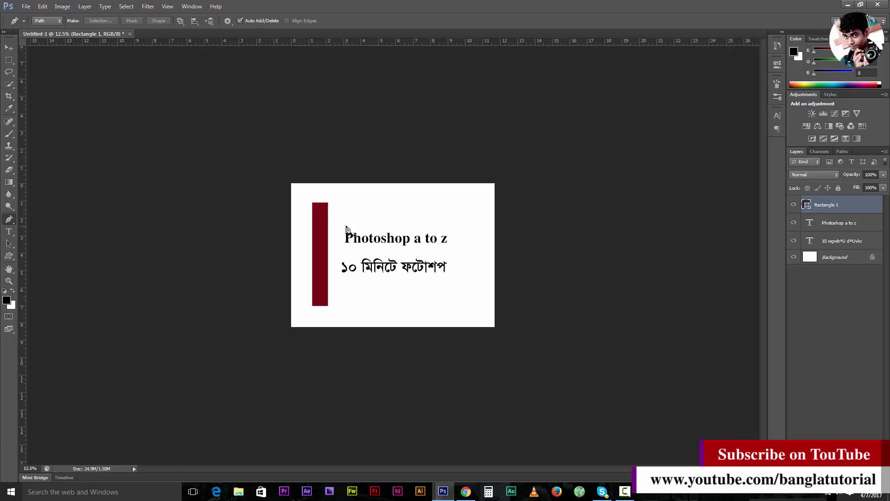
click(24, 7)
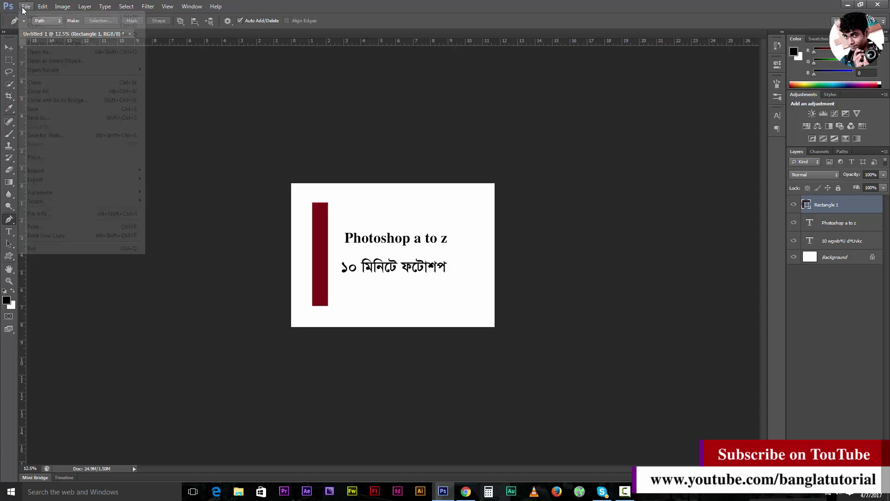
click(54, 119)
click(357, 369)
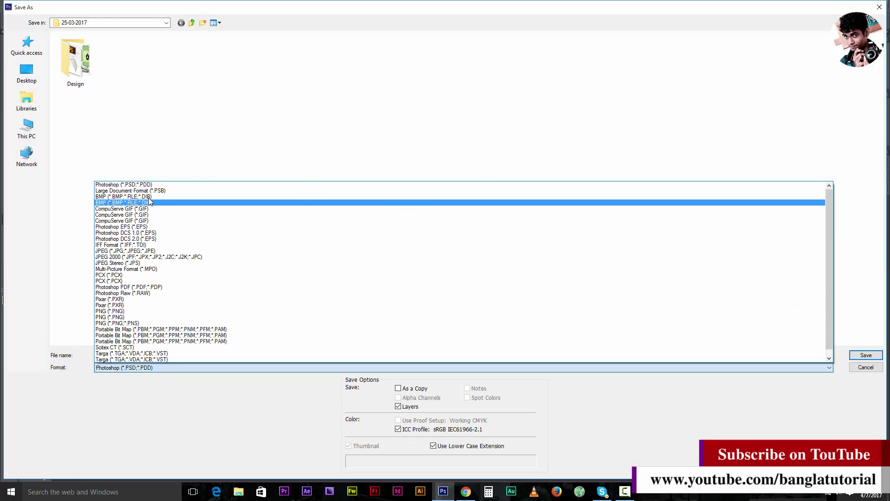
click(148, 185)
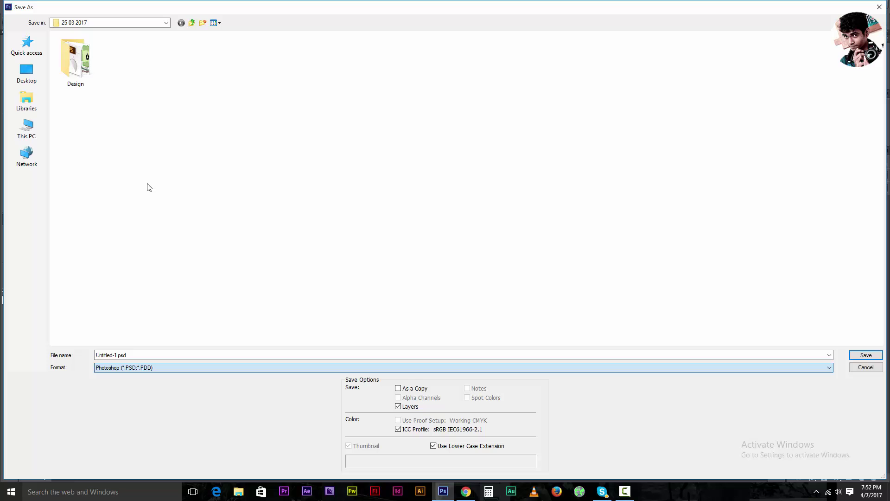
click(863, 368)
- Save a JPEG copy named Untitled-1.jpg in the 25-03-2017 folder with Maximum quality 12 and the Baseline ("Standard") format
click(25, 6)
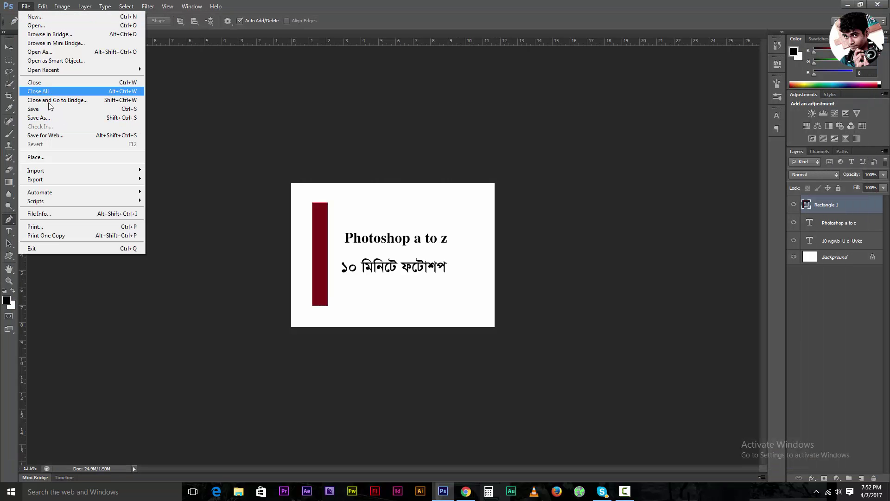
click(45, 117)
click(354, 368)
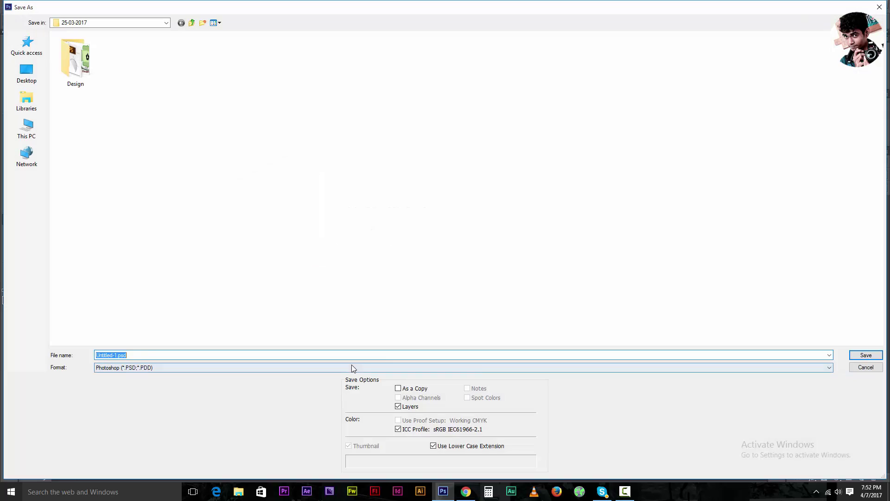
click(204, 244)
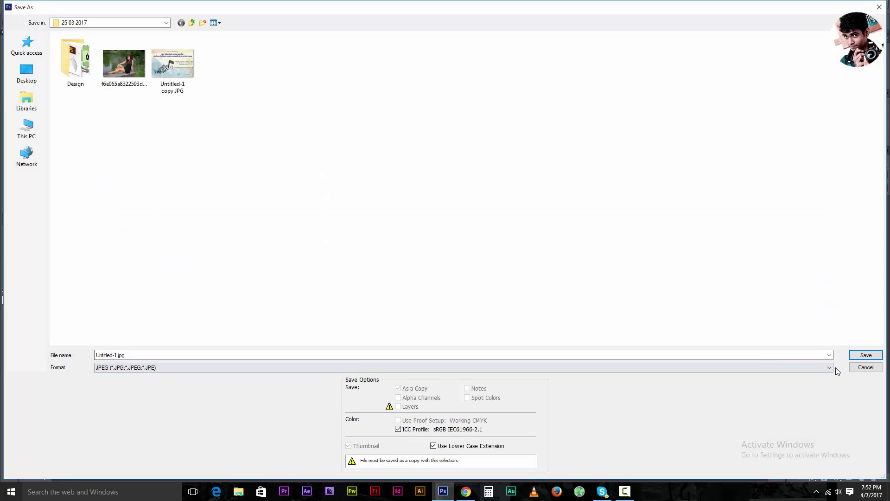
click(862, 360)
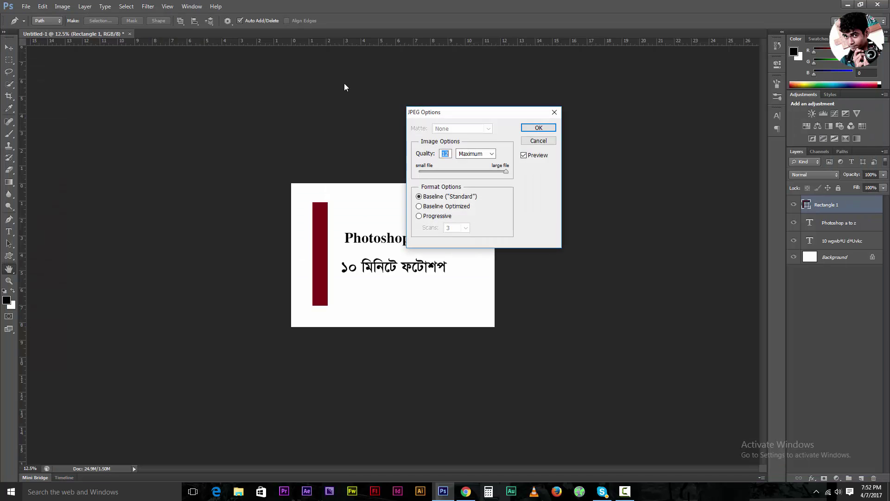
click(547, 129)
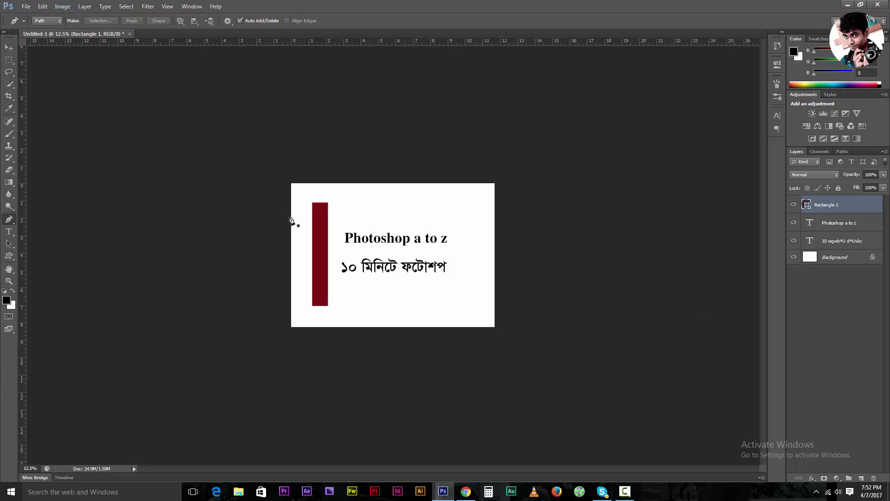
click(8, 60)
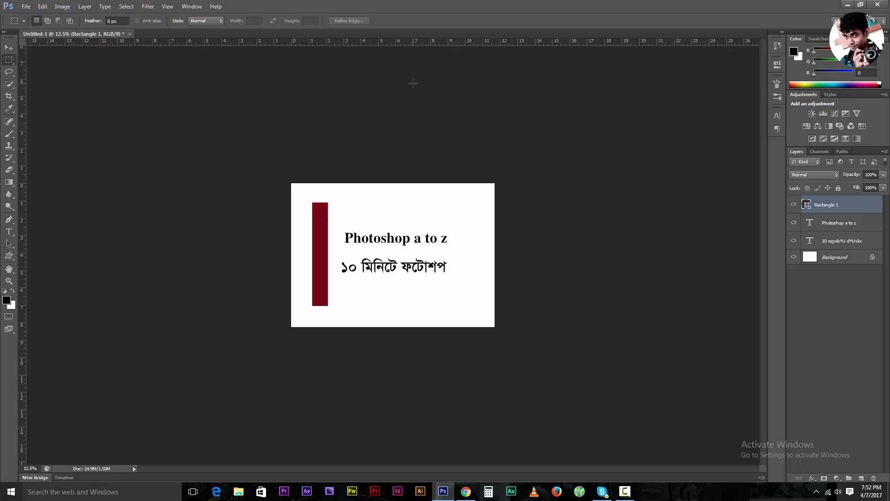
click(85, 6)
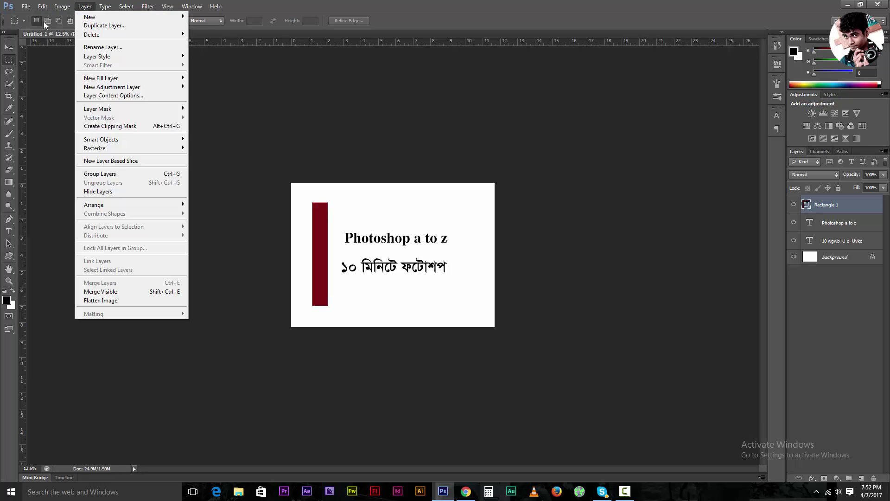
click(35, 26)
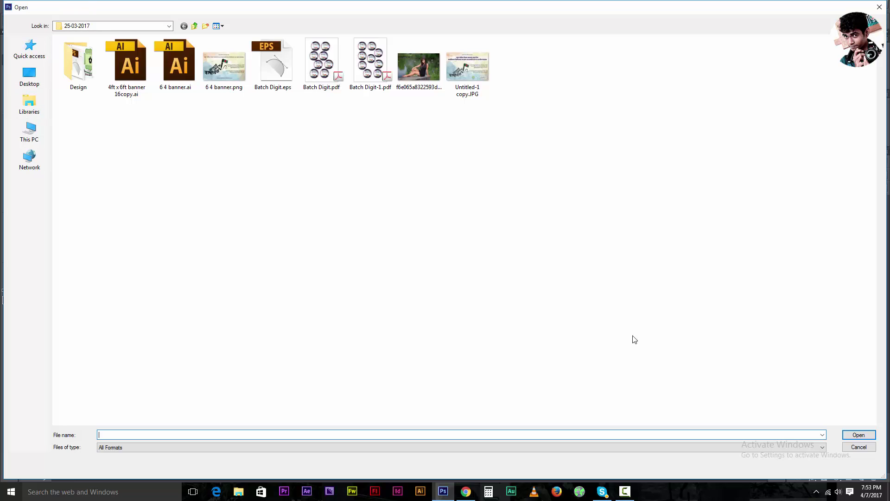
click(856, 448)
- Open the photo f6e065a8322593d84d04a903850e60d3.jpg from the 25-03-2017 folder on the Desktop, view it and close it
click(26, 6)
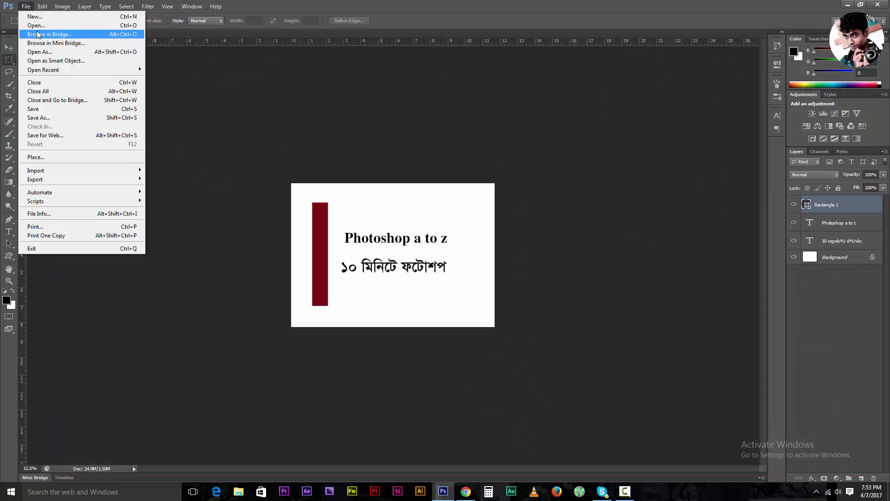
click(36, 25)
click(29, 132)
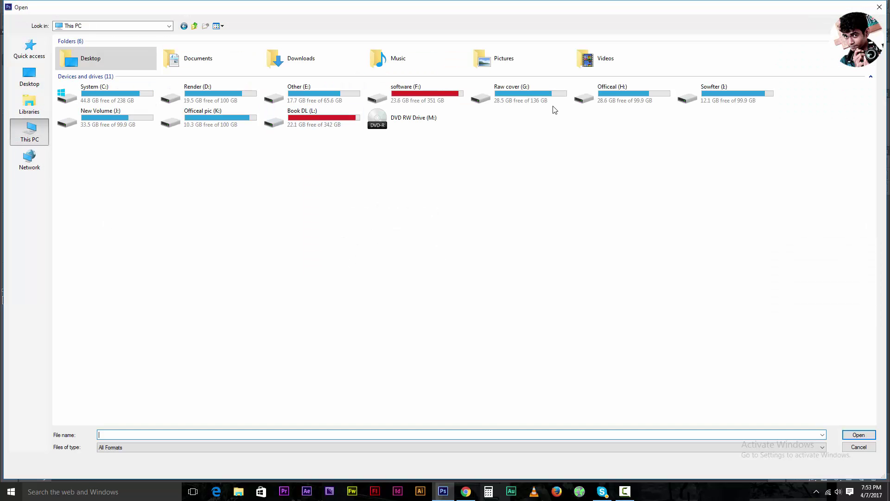
click(42, 80)
click(449, 252)
scroll(448, 254, down, 5)
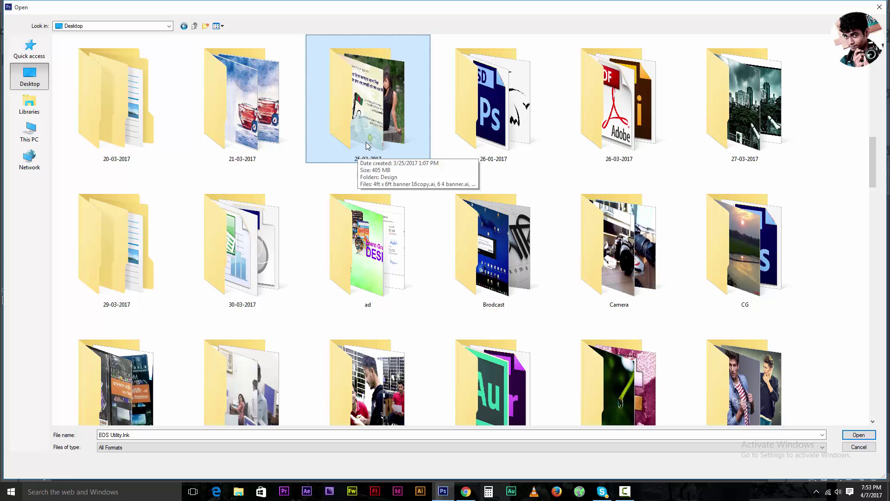
double_click(391, 129)
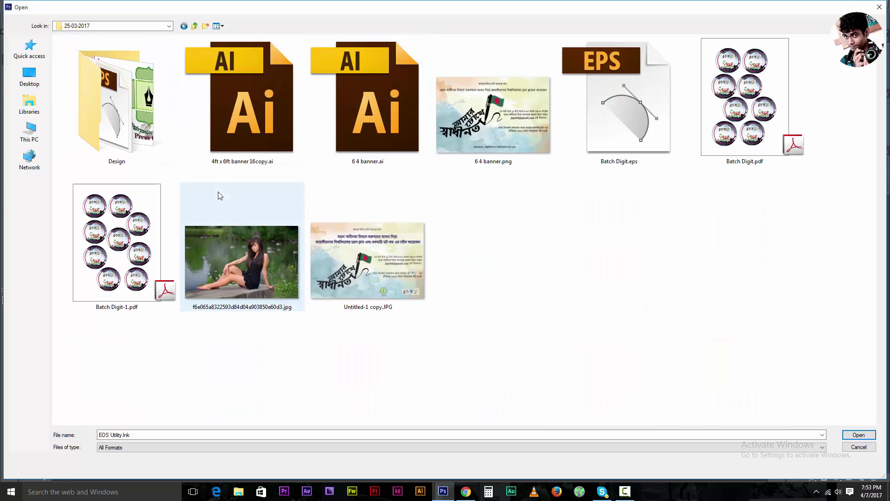
click(276, 266)
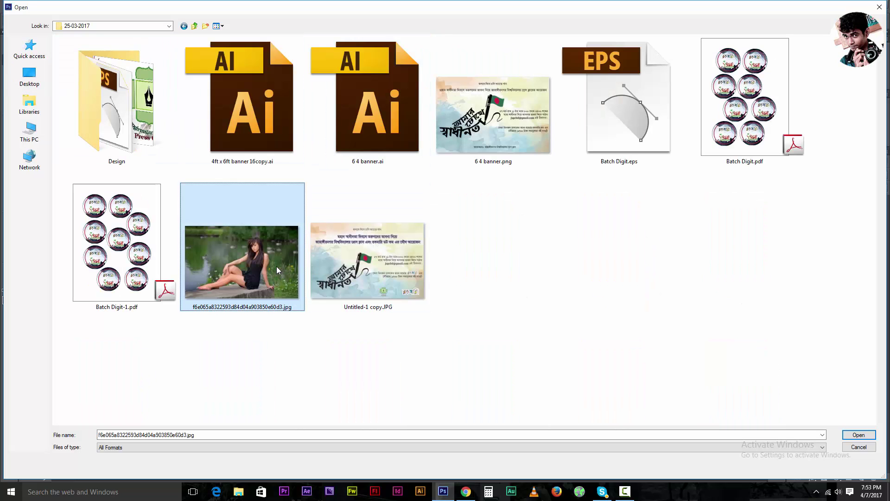
double_click(277, 266)
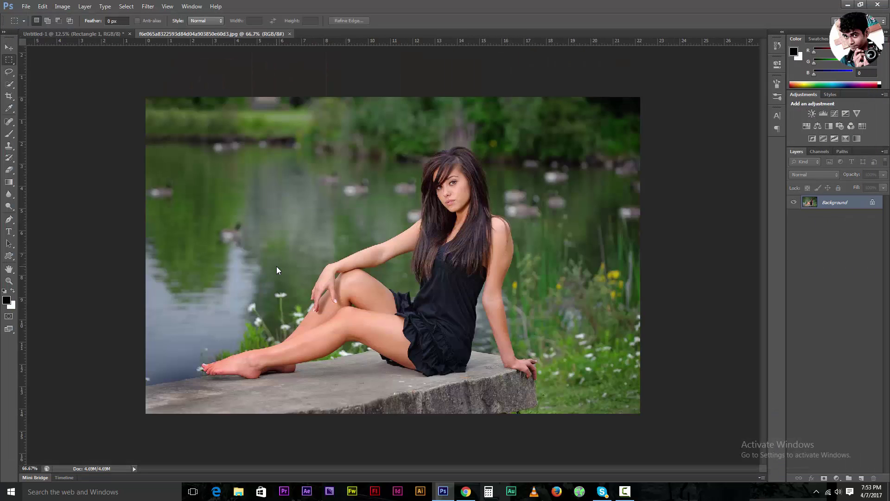
key(ctrl+w)
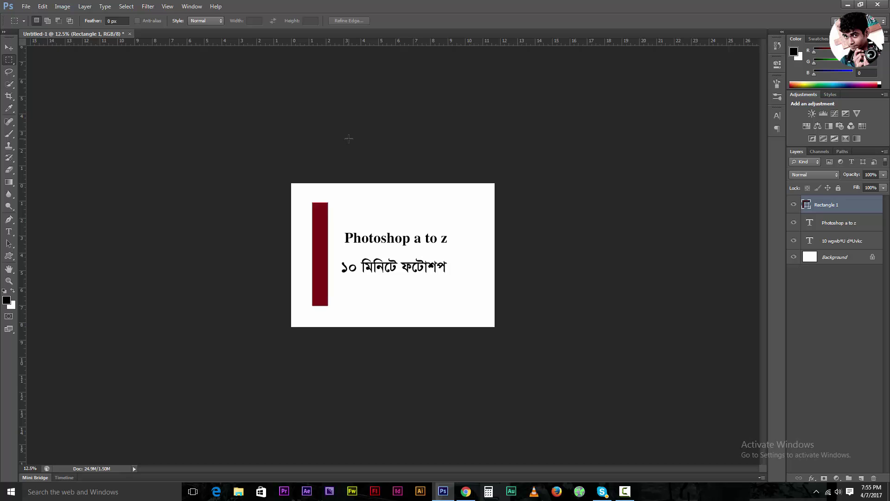
- Start opening a file and browse to the all Raw Photography folder inside Photography on the software (F:) drive
click(26, 6)
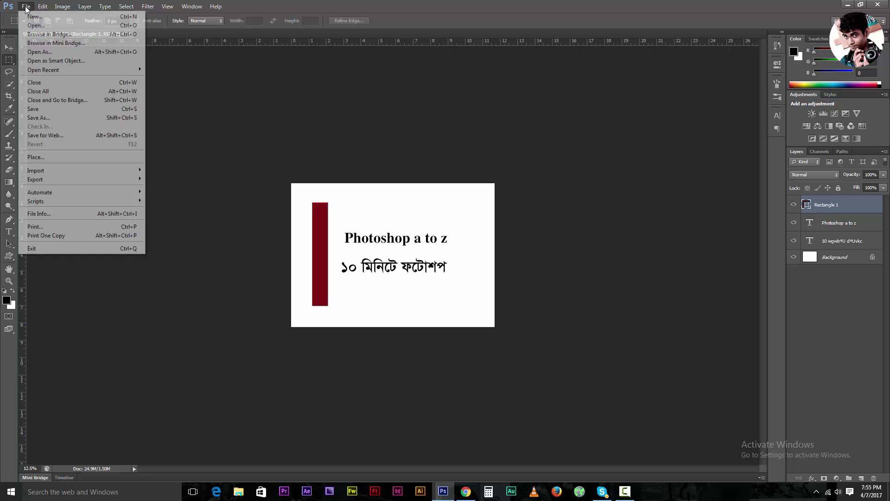
click(33, 29)
click(28, 132)
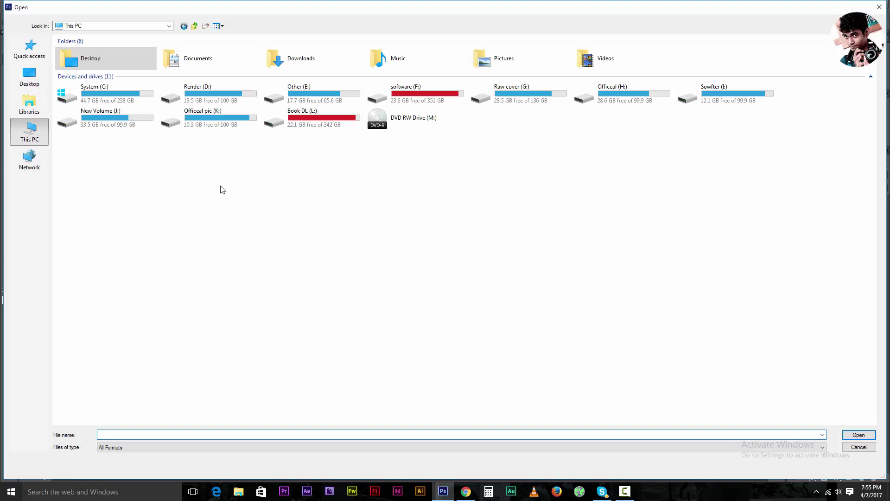
double_click(419, 102)
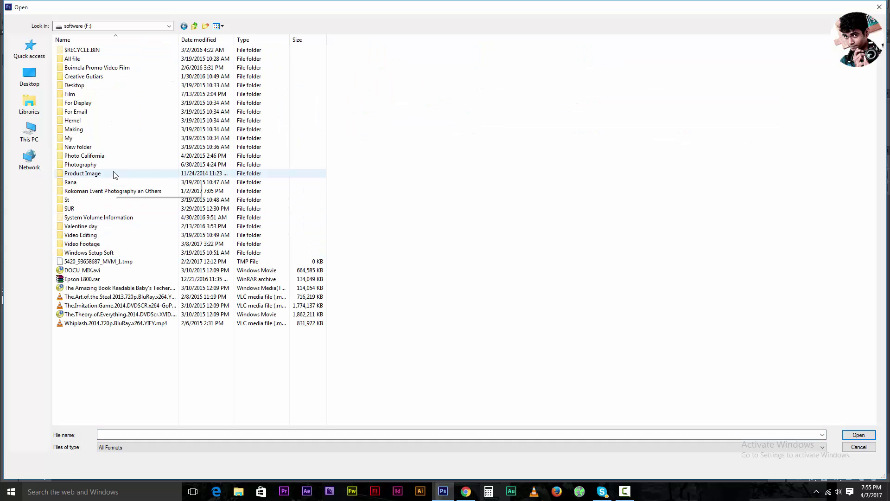
double_click(93, 165)
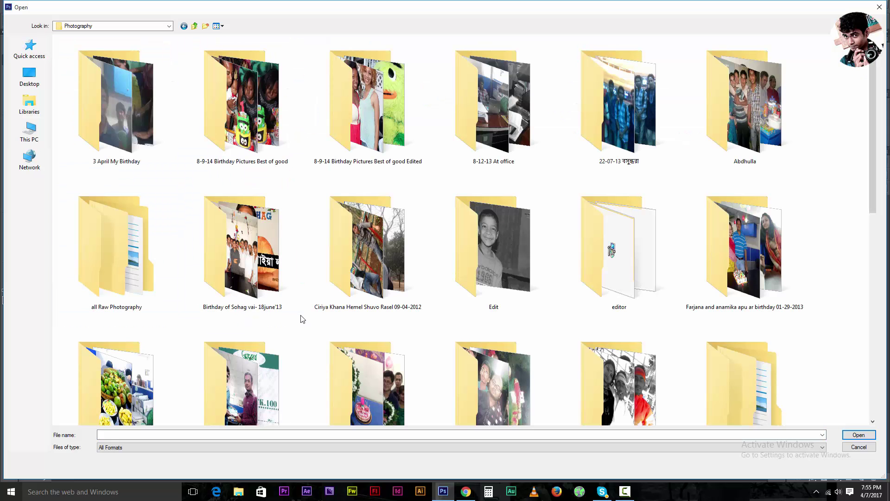
double_click(118, 266)
scroll(306, 349, down, 10)
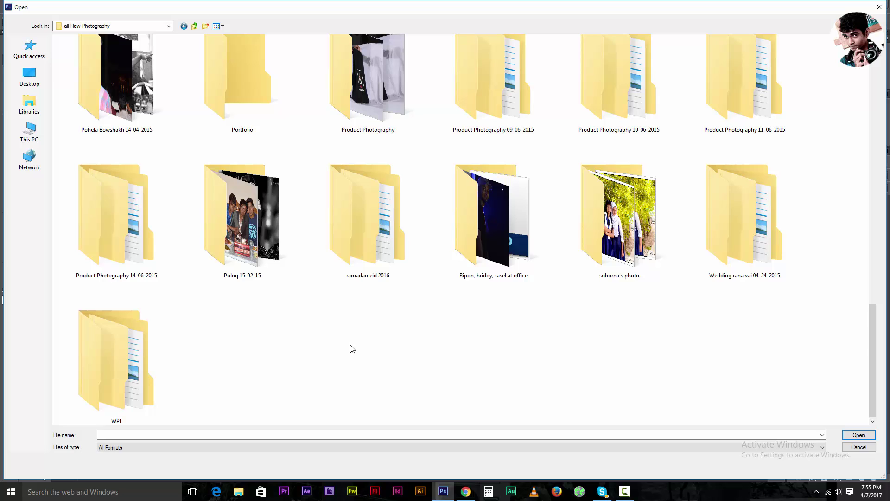
- Open the raw photo _DSC0401.NEF from the office portrait shoot's folder in Camera Raw
double_click(500, 239)
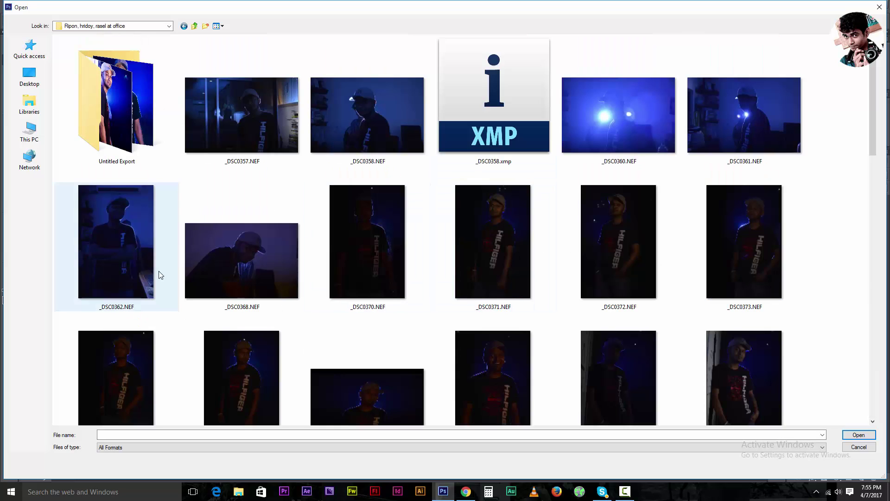
scroll(175, 312, down, 5)
scroll(186, 322, down, 3)
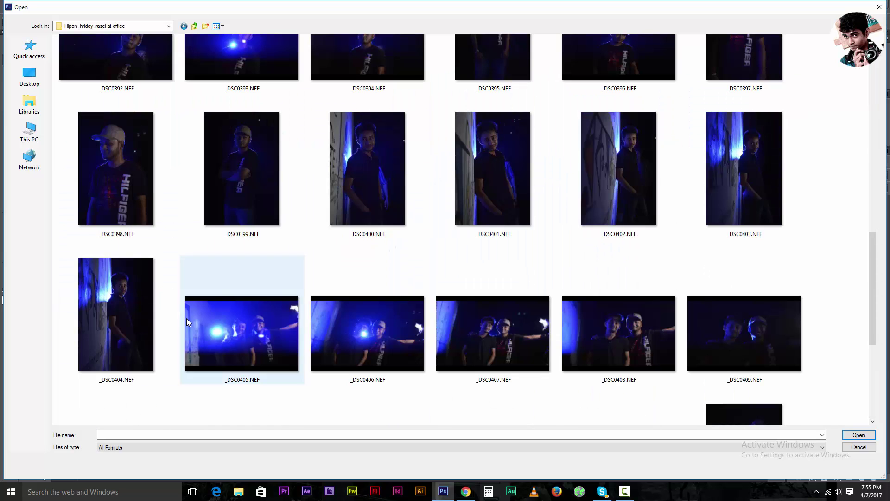
click(510, 180)
click(375, 179)
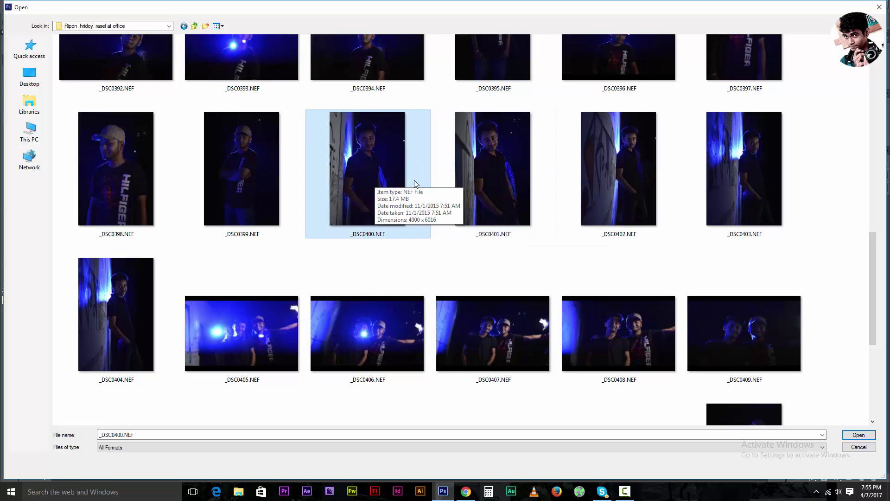
click(479, 181)
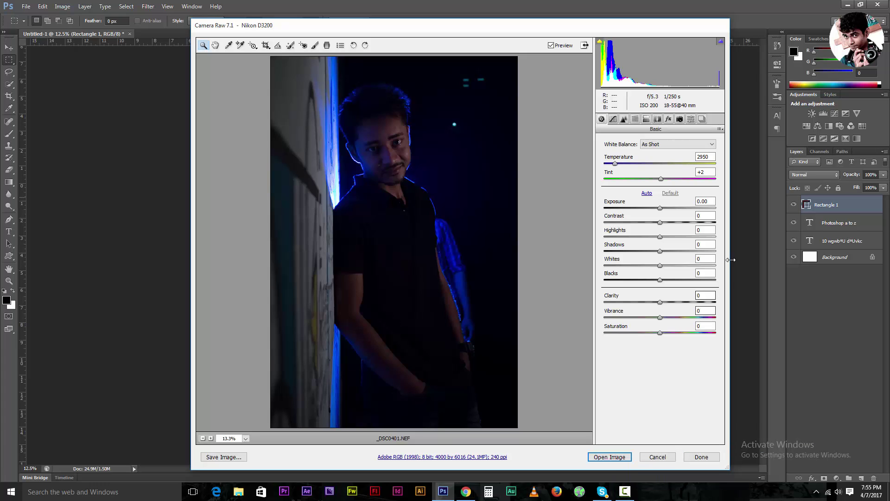
- Raise the raw photo's Exposure to about +1.65 and open the image for editing
drag(659, 207, 678, 206)
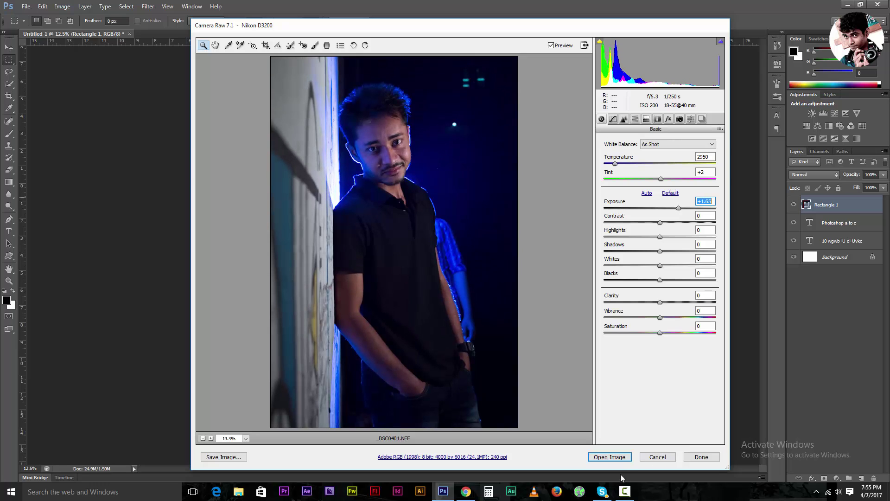
click(613, 458)
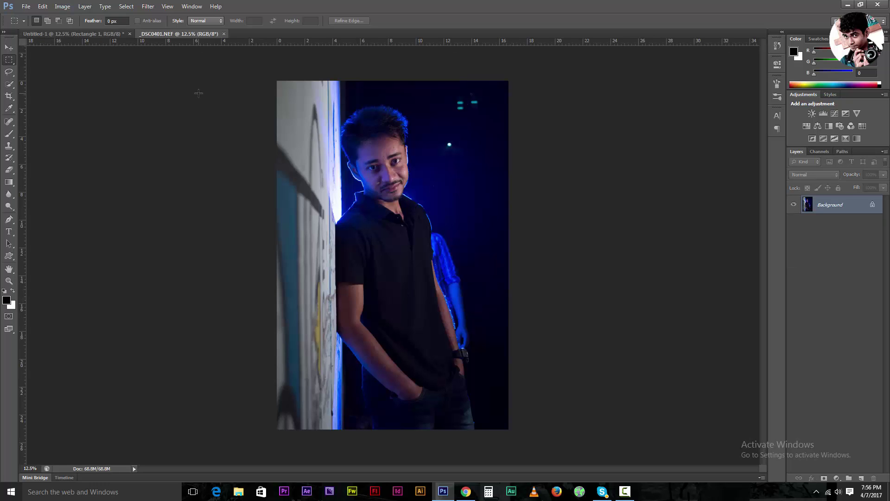
- Zoom the whole photo out to 8.33% and back in to 12.5%
key(ctrl+plus)
key(ctrl+minus)
key(ctrl+minus)
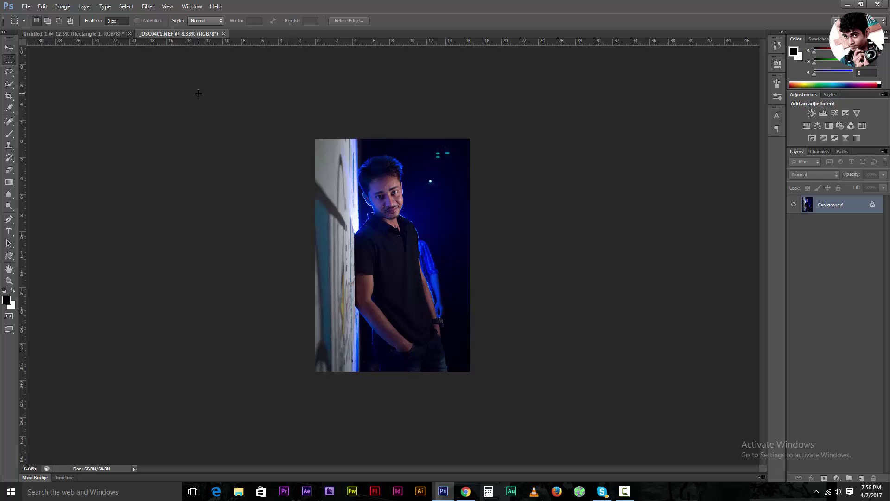
key(ctrl+plus)
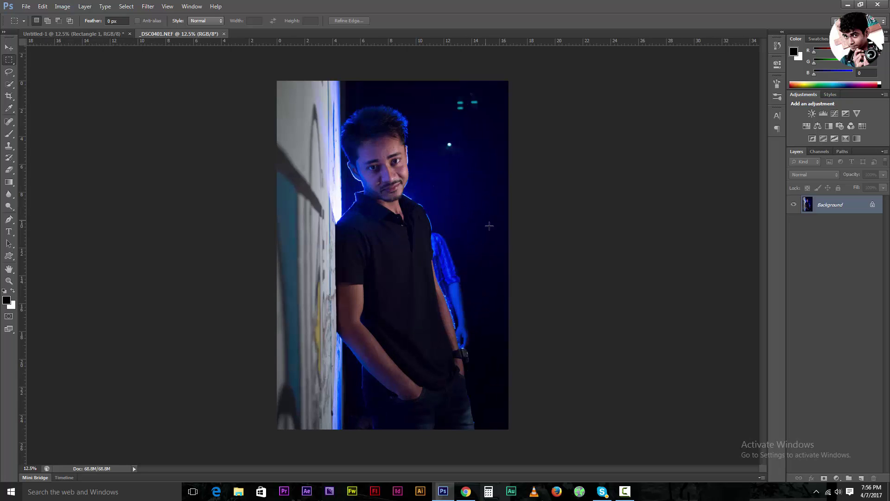
- Inspect the photo with the Zoom tool, enlarging the face to 33.33%, shrinking to 6.25% and returning to 12.5% with the Rectangular Marquee tool active
click(8, 281)
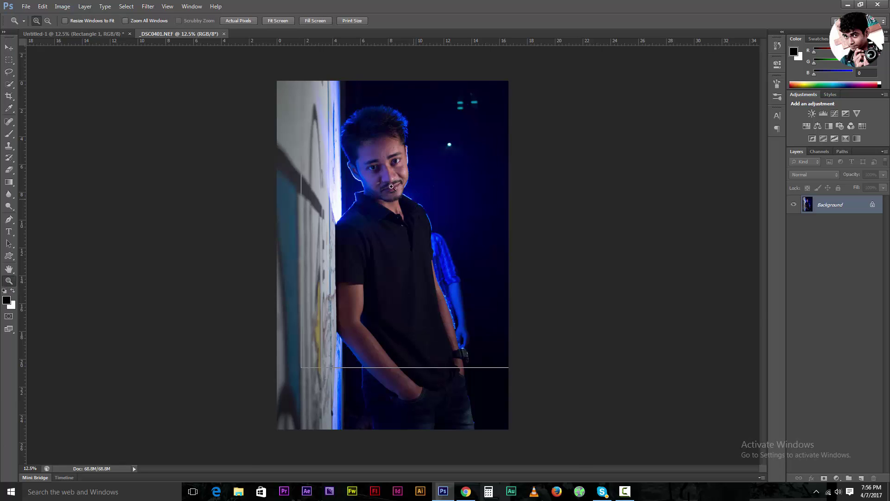
click(401, 209)
click(360, 125)
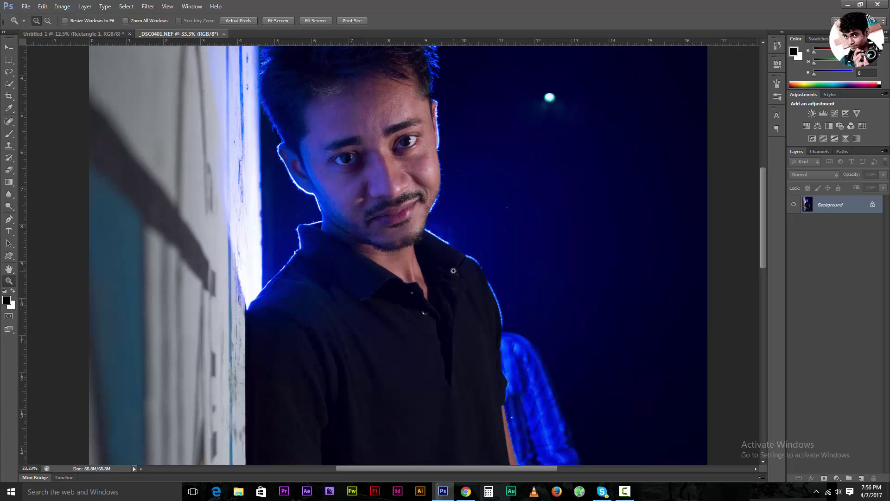
key(alt)
click(49, 22)
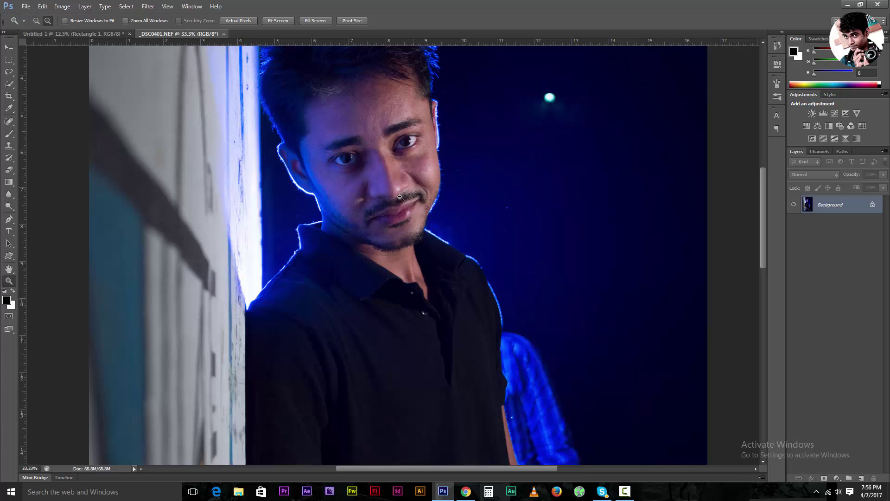
click(412, 238)
click(412, 238)
click(412, 238)
click(412, 238)
click(412, 238)
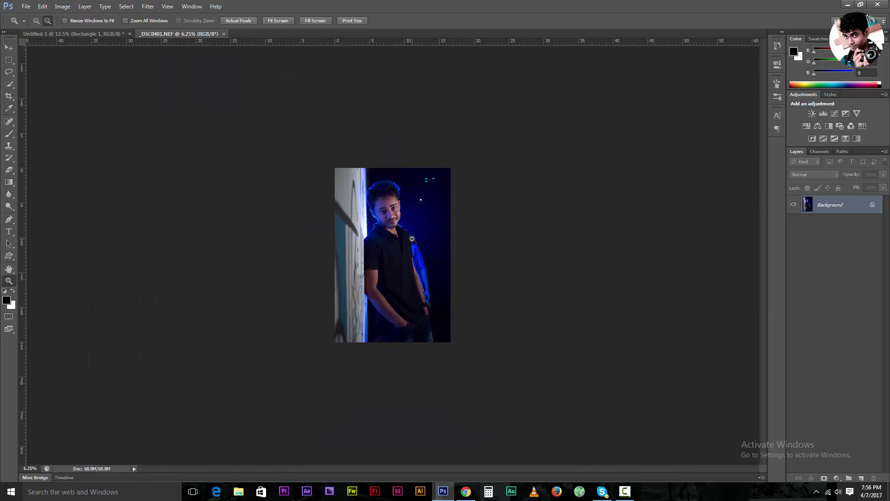
key(ctrl+plus)
click(9, 60)
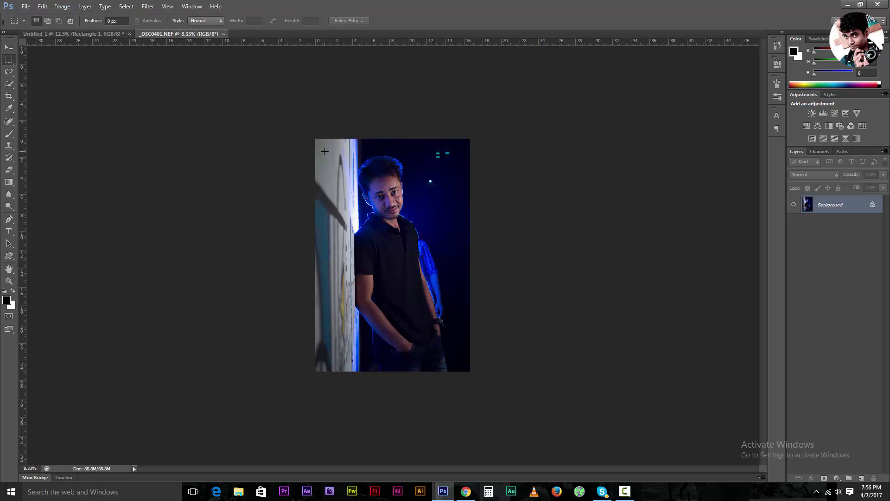
key(ctrl+plus)
key(ctrl+minus)
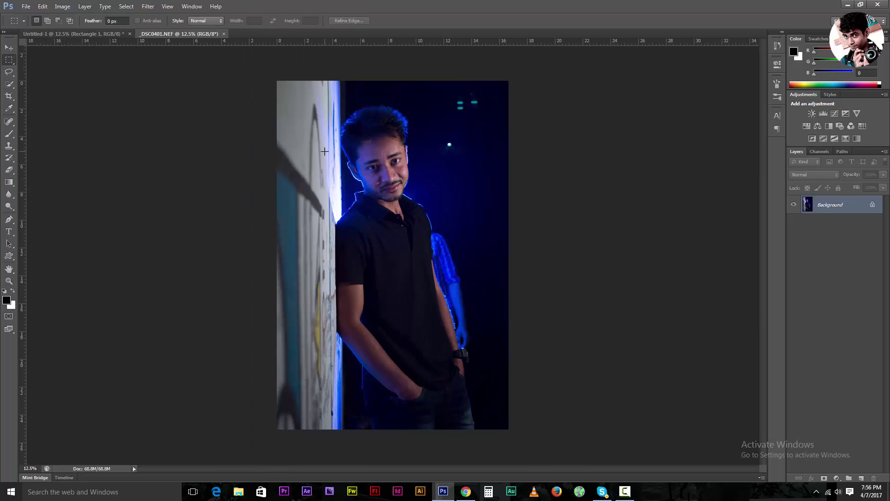
- Add a Curves adjustment layer above the photo and lift the middle of the RGB curve slightly to brighten it
click(837, 478)
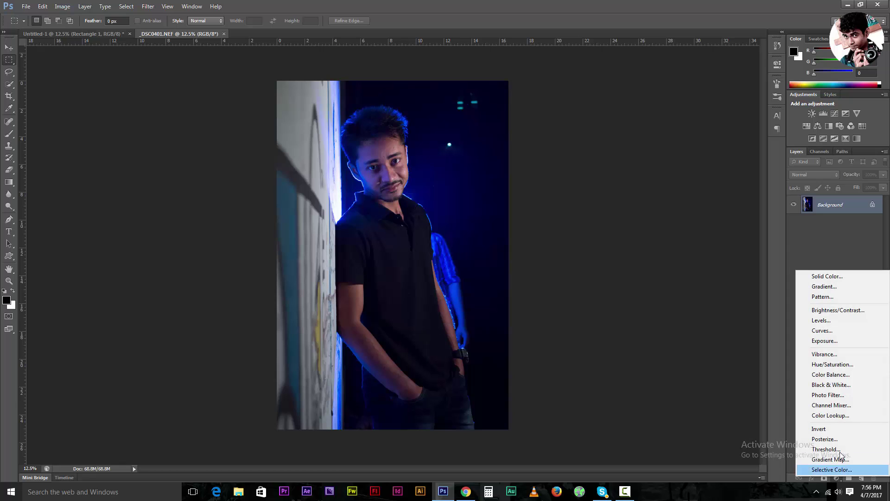
click(823, 330)
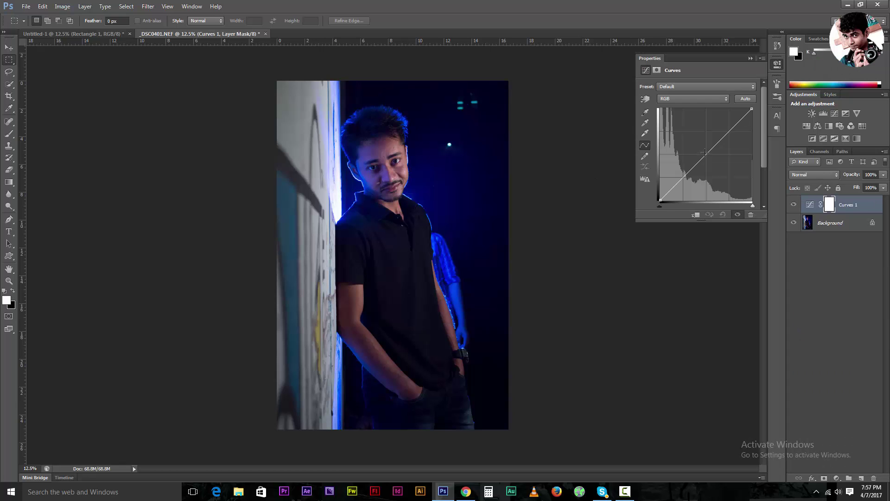
drag(704, 152, 698, 151)
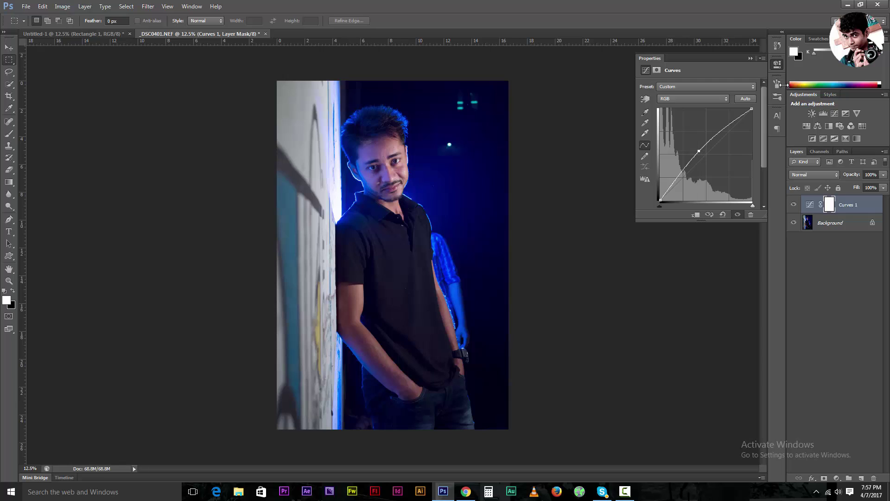
click(750, 59)
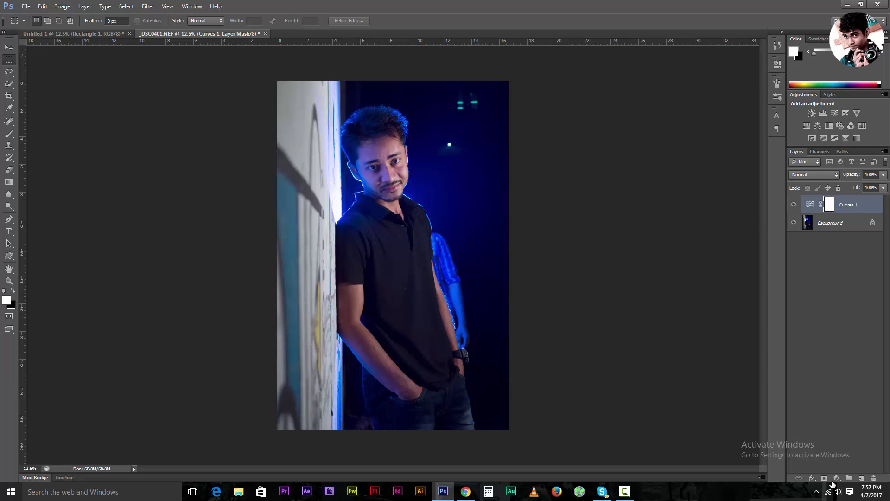
- Add a Levels adjustment layer above the Curves layer and raise its black input level slightly to deepen the shadows
click(836, 478)
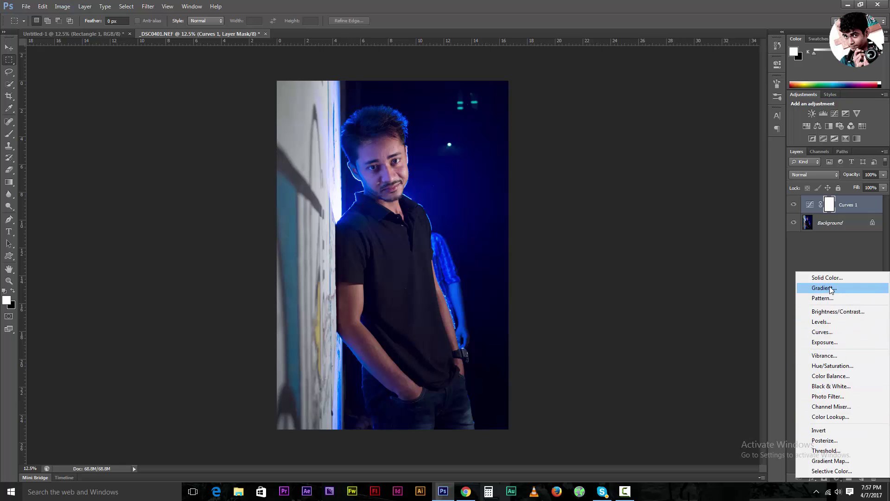
click(829, 324)
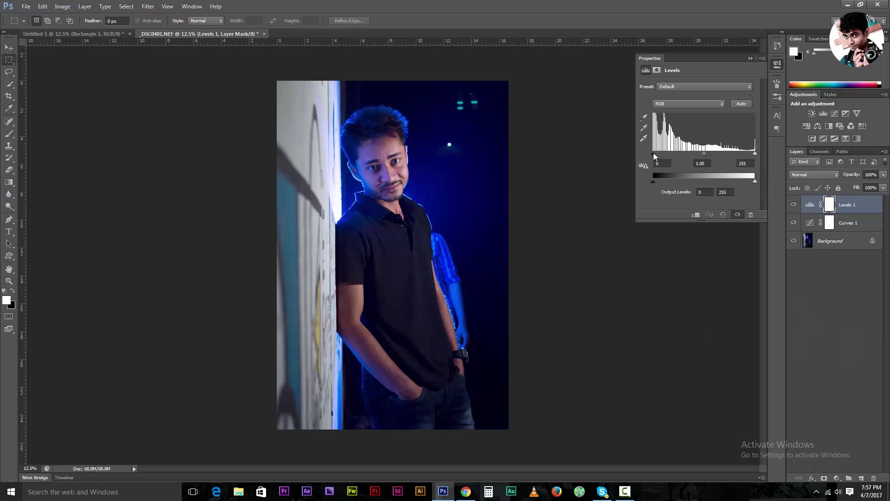
drag(652, 154, 652, 154)
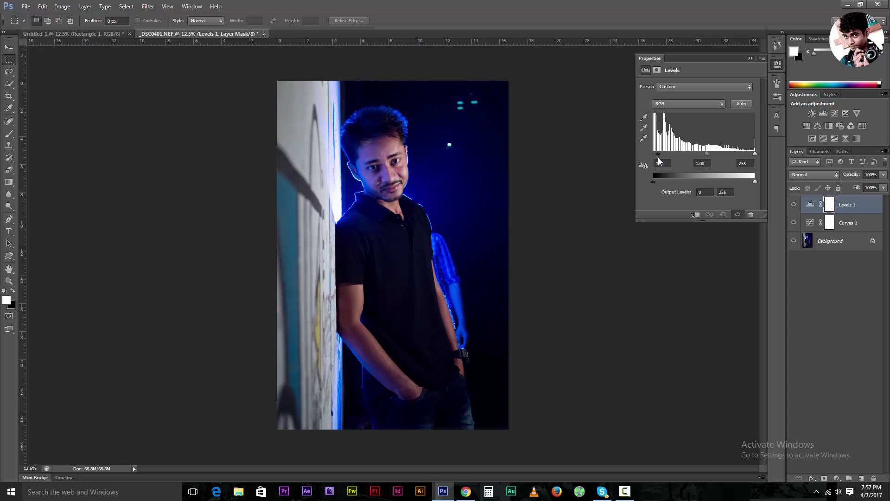
drag(657, 157, 661, 153)
click(750, 57)
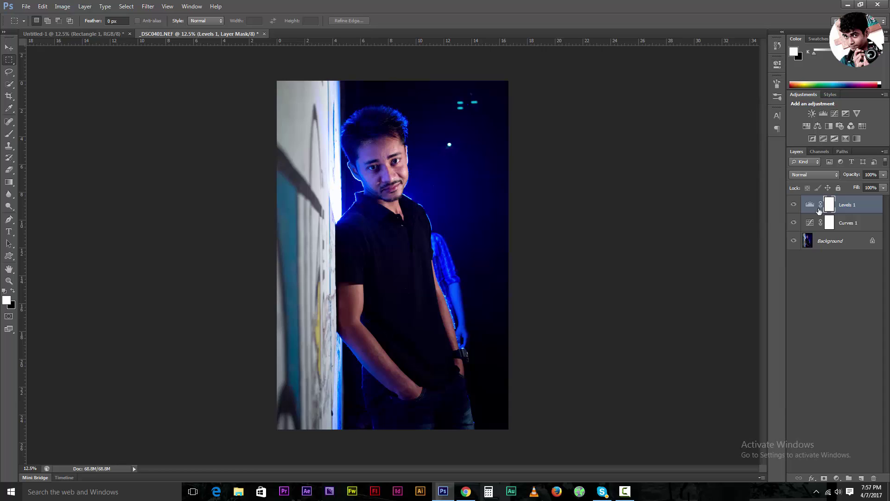
- Reopen the Curves 1 adjustment and raise the existing curve point further to brighten the photo more
click(811, 223)
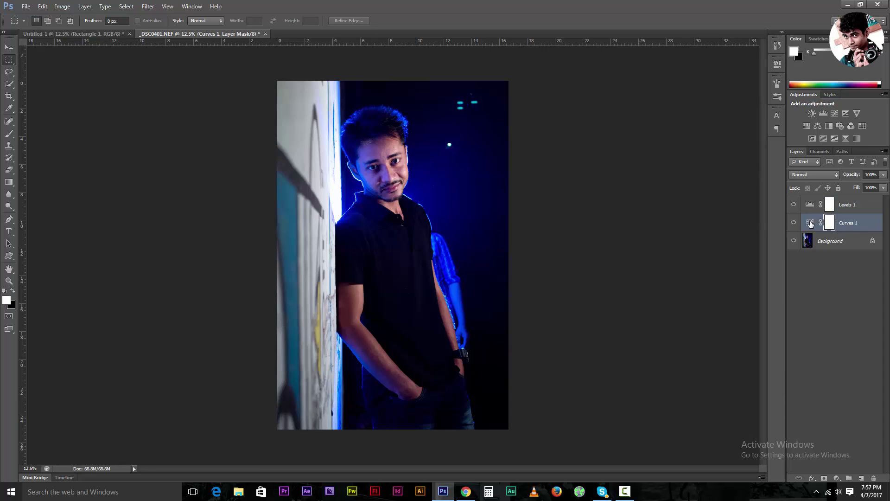
double_click(809, 225)
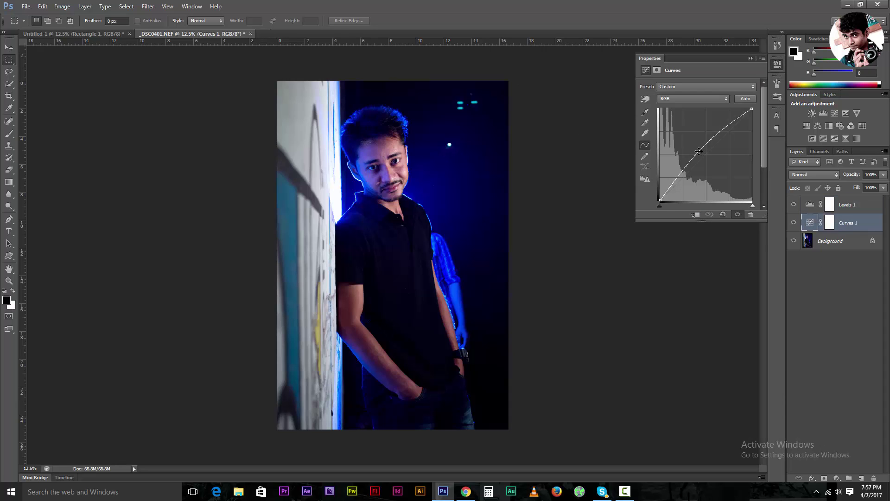
drag(699, 151, 695, 147)
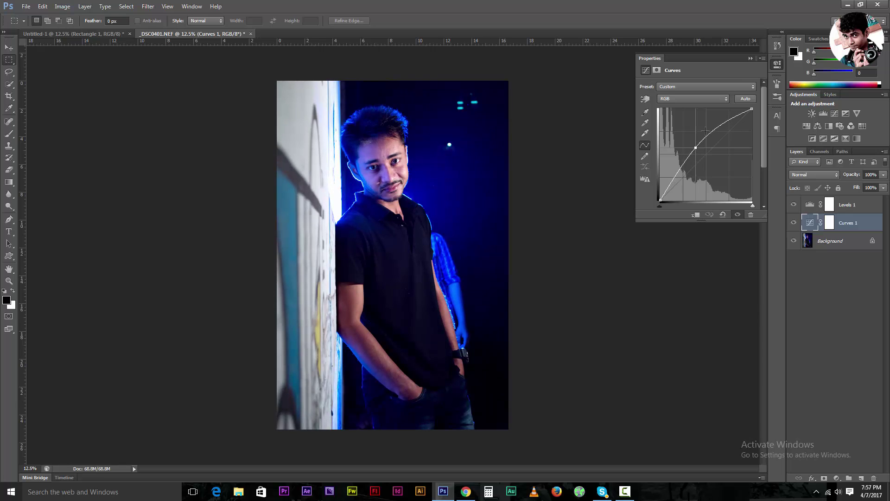
click(750, 58)
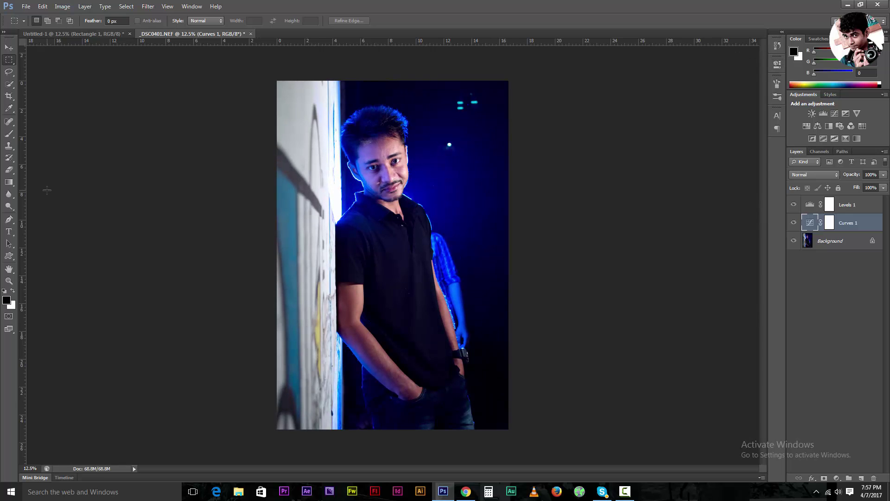
- Select the Background layer and bring the blurred blue figure behind the man into close view
key(ctrl+plus)
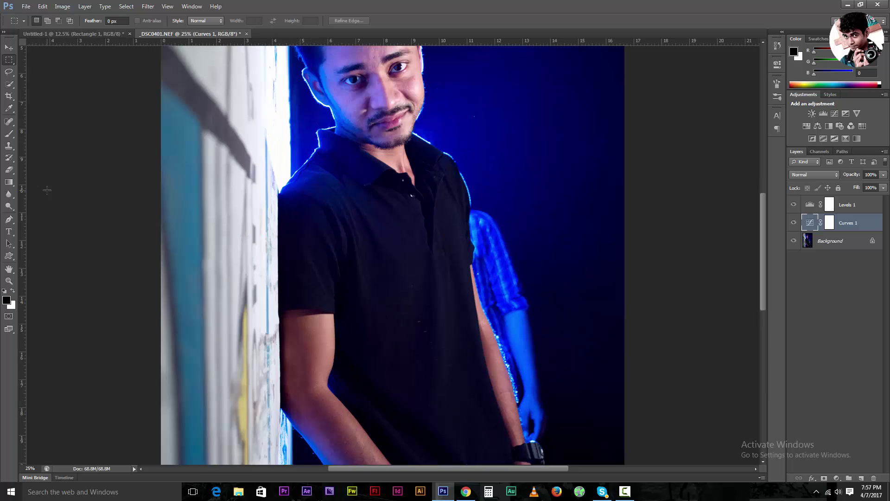
click(830, 240)
key(ctrl+plus)
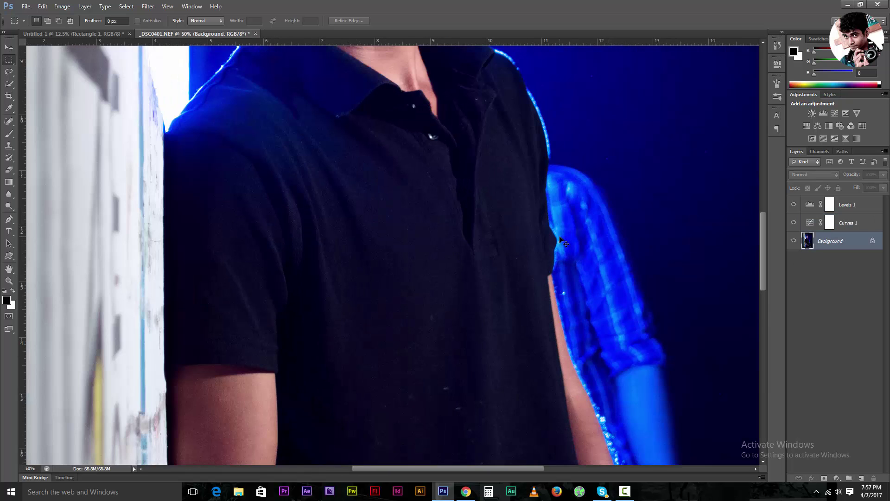
drag(565, 241, 338, 204)
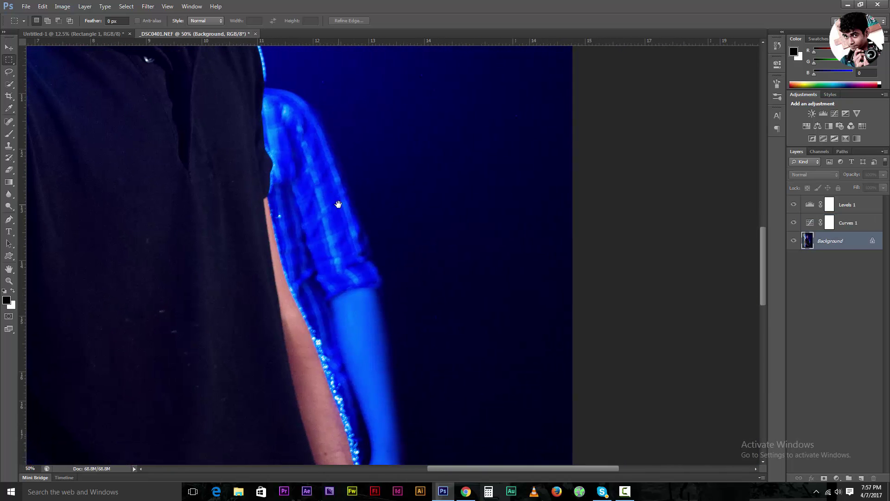
click(8, 219)
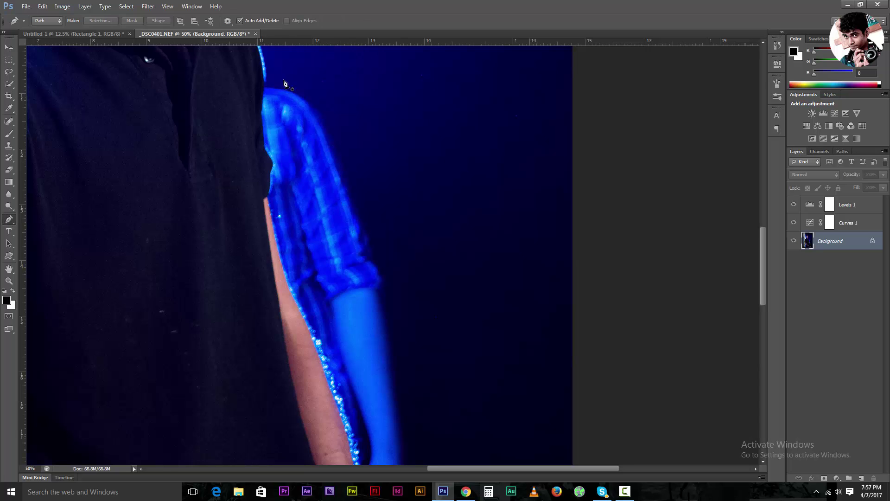
drag(349, 424, 310, 396)
key(ctrl+plus)
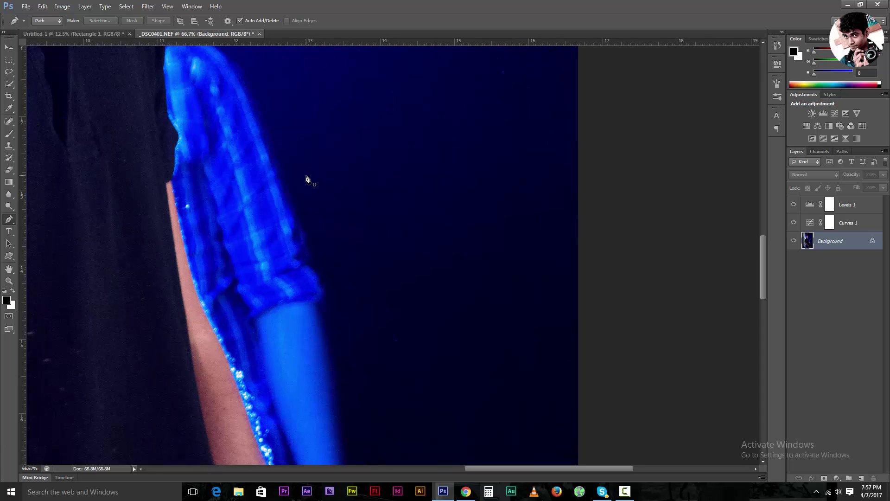
drag(264, 146, 320, 249)
click(291, 95)
drag(248, 101, 248, 105)
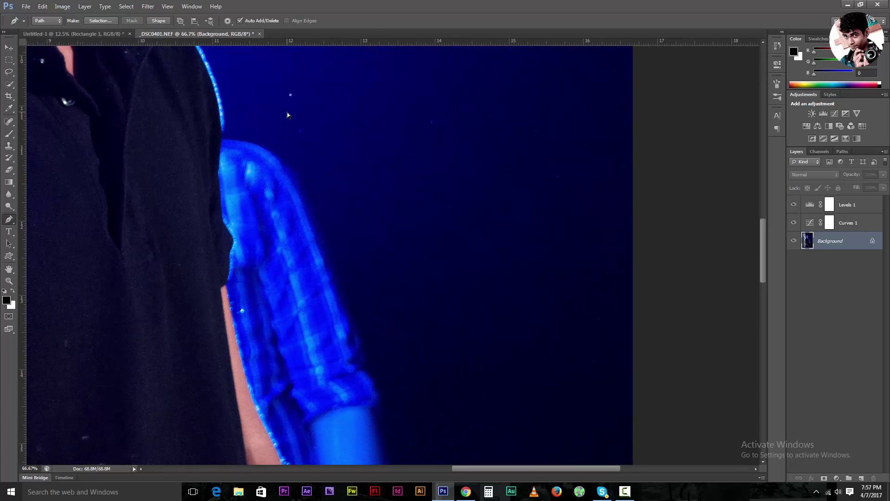
key(alt+bracketright)
key(ctrl+minus)
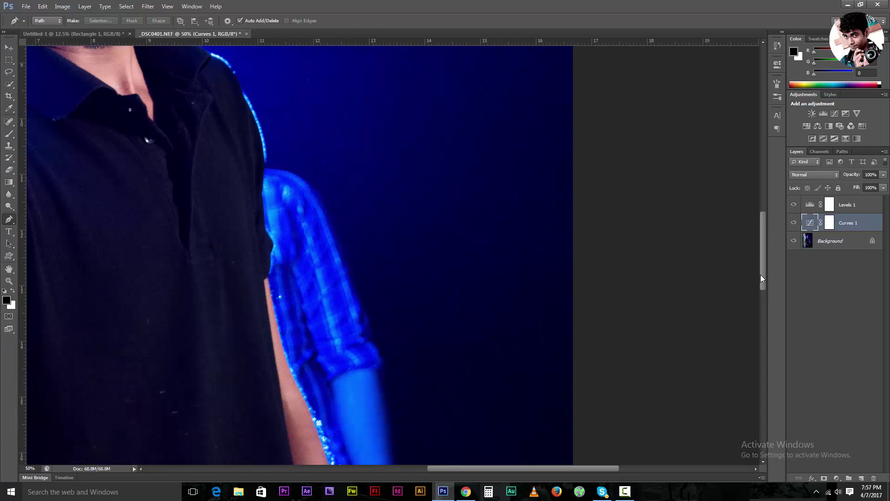
key(alt+bracketleft)
scroll(197, 233, down, 5)
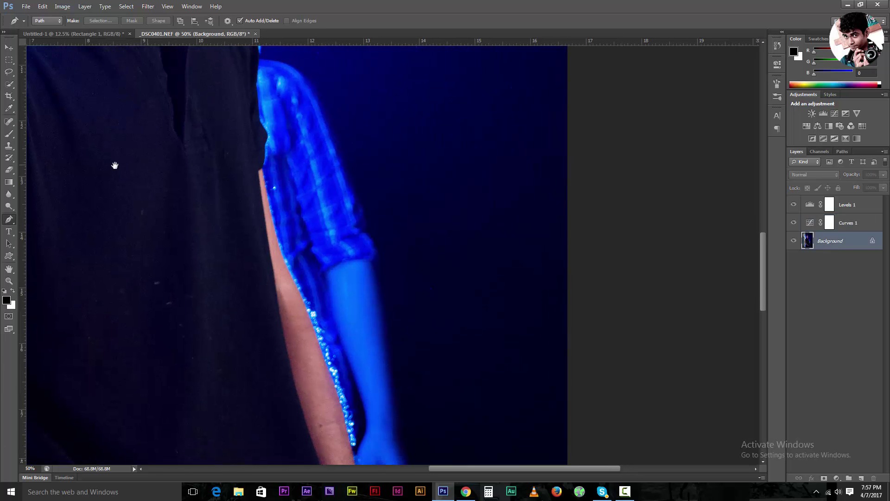
- Set up the Clone Stamp tool with a soft round brush of 72 px and 0% hardness
click(9, 147)
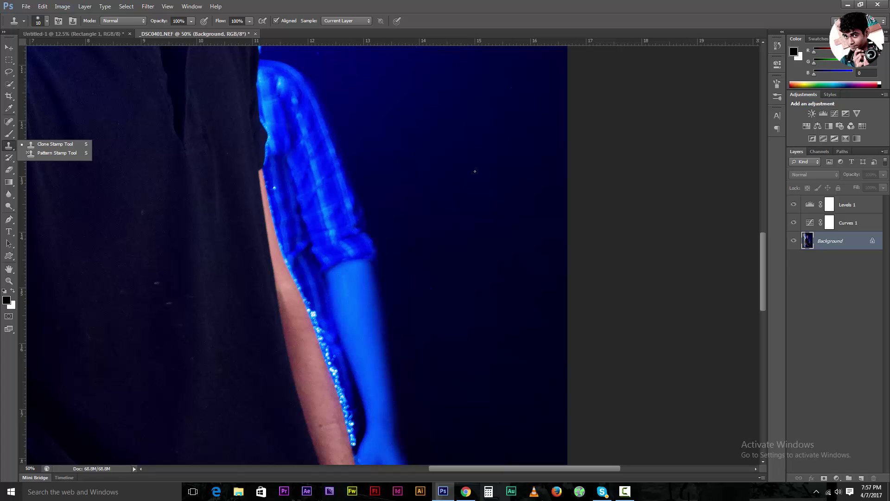
mouse_move(417, 171)
mouse_down()
mouse_move(491, 242)
mouse_move(478, 205)
mouse_up()
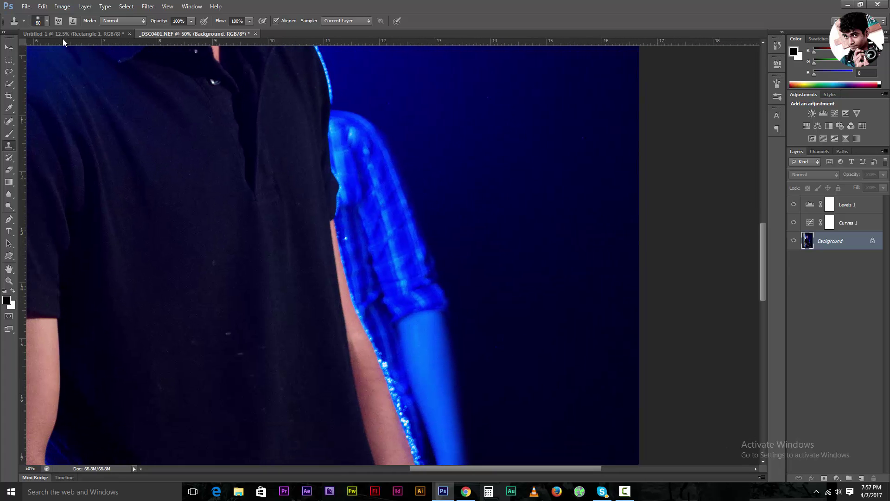
key(bracketright)
key(bracketright)
key(bracketright)
key(bracketright)
key(bracketright)
click(46, 21)
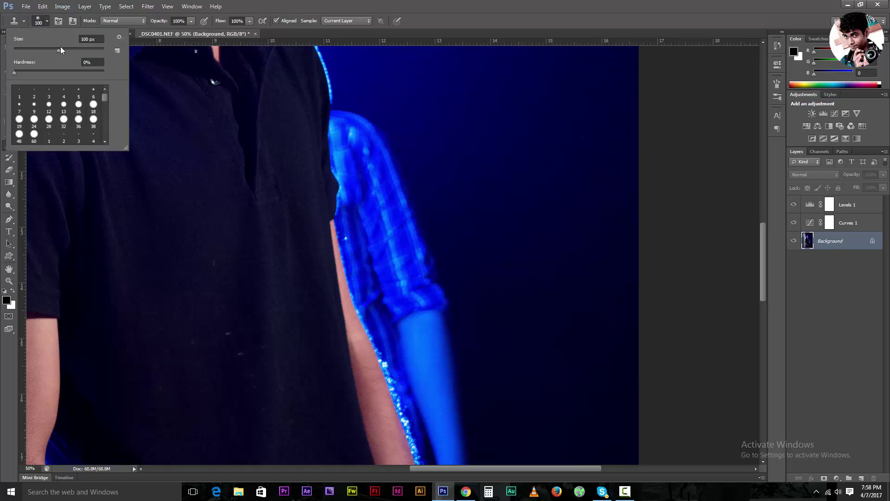
drag(71, 51, 46, 50)
mouse_move(106, 96)
mouse_down()
mouse_move(107, 132)
mouse_move(101, 100)
mouse_move(103, 116)
mouse_up()
click(64, 109)
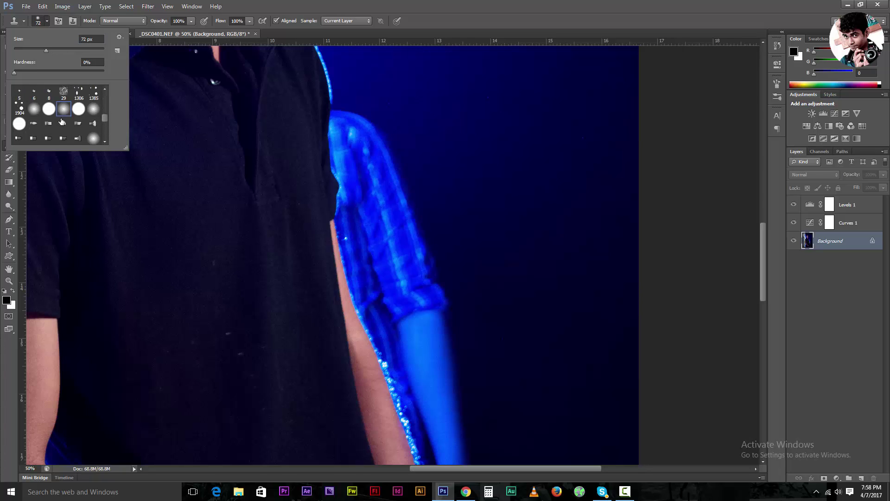
- Enlarge the clone brush to 150 px, sample the dark background and paint over the outer edge of the blurred figure's sleeve
click(510, 140)
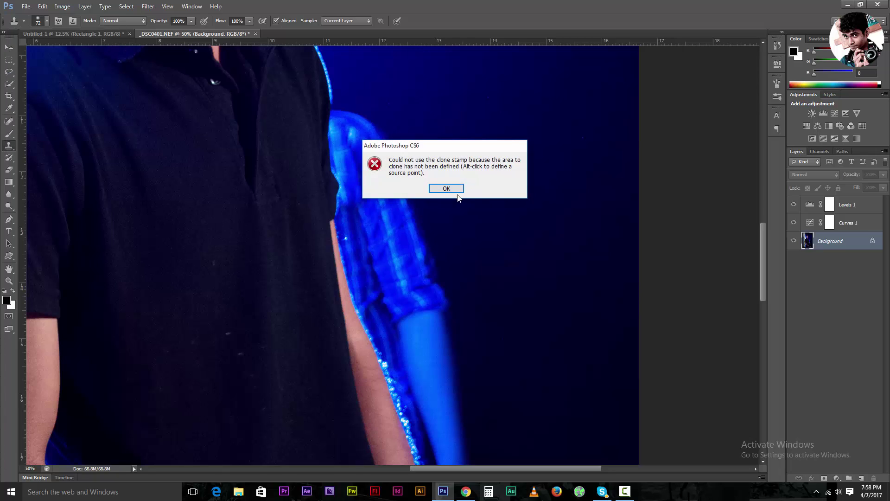
click(448, 190)
key(bracketright)
key(bracketright)
key(bracketright)
key(bracketright)
key(bracketright)
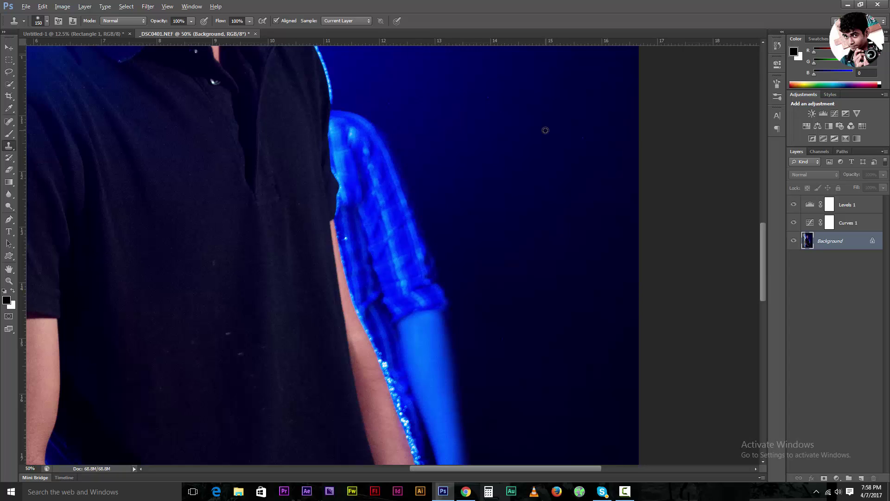
alt+click(551, 112)
drag(404, 163, 413, 218)
- Enlarge the clone brush to 200 px and cover the blurred figure's forearm and outer sleeve with sampled dark background
key(bracketright)
key(bracketright)
key(bracketright)
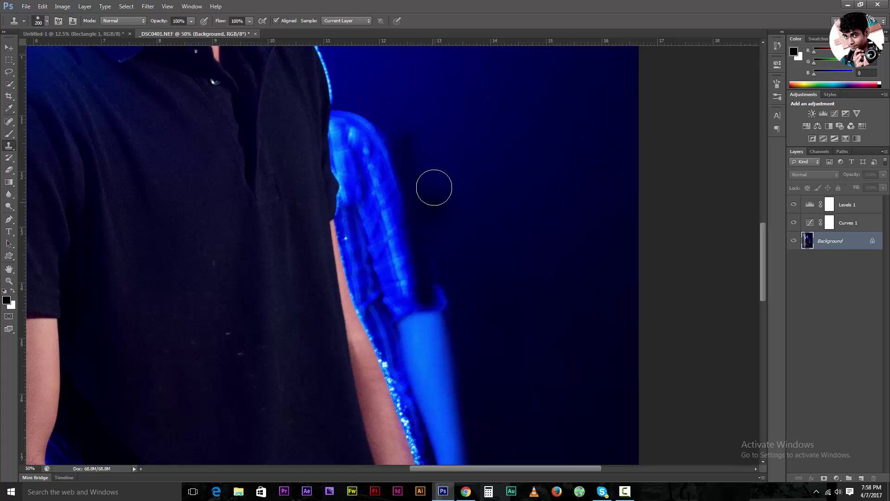
mouse_move(378, 127)
mouse_down()
mouse_move(409, 188)
mouse_move(442, 363)
mouse_up()
drag(444, 349, 413, 158)
alt+click(458, 108)
mouse_move(417, 191)
mouse_down()
mouse_move(450, 331)
mouse_move(444, 219)
mouse_up()
- Resample the background and clone over more of the blurred sleeve with smaller brushes, undoing the last stroke
alt+click(473, 168)
key(bracketleft)
key(bracketleft)
key(bracketleft)
mouse_move(429, 250)
mouse_down()
mouse_move(443, 220)
mouse_move(414, 64)
mouse_move(433, 225)
mouse_up()
mouse_move(426, 315)
mouse_down()
mouse_move(374, 115)
mouse_move(409, 294)
mouse_up()
alt+click(440, 187)
drag(407, 279, 378, 158)
key(bracketleft)
key(bracketleft)
mouse_move(371, 229)
mouse_down()
mouse_move(359, 175)
mouse_move(355, 206)
mouse_move(368, 238)
mouse_up()
key(ctrl+z)
- Sample the blue background near the black shirt and clone over the figure's shoulder at 200% zoom with a smaller brush
key(ctrl+plus)
key(ctrl+plus)
key(ctrl+plus)
drag(358, 143, 364, 310)
alt+click(324, 140)
key(bracketleft)
key(bracketleft)
key(bracketleft)
key(bracketleft)
mouse_move(253, 177)
mouse_down()
mouse_move(251, 196)
mouse_move(243, 172)
mouse_up()
- Reduce the clone brush to 20 px and paint out the bright blue fringe along the black shirt's edge
key(bracketleft)
key(bracketleft)
key(bracketleft)
key(bracketleft)
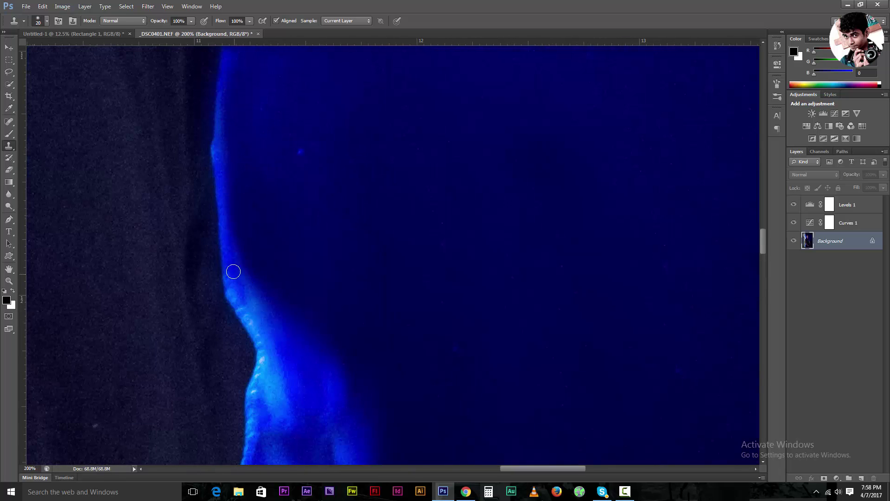
drag(232, 270, 225, 127)
mouse_move(223, 135)
mouse_down()
mouse_move(223, 336)
mouse_move(224, 288)
mouse_up()
drag(258, 371, 241, 169)
- Fine-tune the clone brush size and continue covering the blue fringe down the edge of the man's sleeve
key(bracketleft)
drag(207, 206, 210, 268)
key(bracketright)
drag(214, 276, 247, 371)
drag(245, 388, 240, 243)
mouse_move(237, 244)
mouse_down()
mouse_move(255, 357)
mouse_move(202, 206)
mouse_up()
- Enlarge the clone brush to 80 px and paint dark background over the blue shirt beside the man's upper arm
key(bracketright)
key(bracketright)
key(bracketright)
key(bracketright)
drag(215, 178, 298, 343)
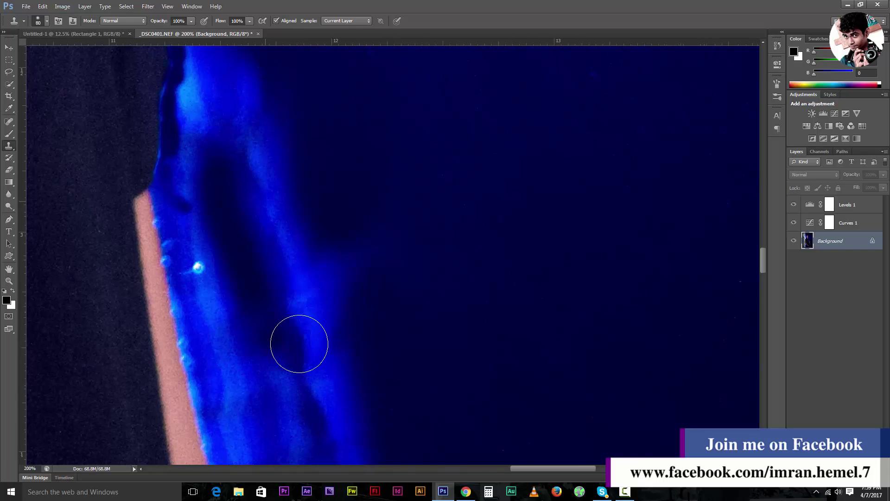
- Enlarge the clone brush to 150 px and cover the blue remains beside the man's forearm, undoing the last stroke
key(ctrl+minus)
key(ctrl+minus)
key(bracketright)
key(bracketright)
key(bracketright)
key(bracketright)
key(bracketright)
key(bracketright)
mouse_move(268, 206)
mouse_down()
mouse_move(274, 268)
mouse_move(317, 398)
mouse_up()
drag(339, 397, 302, 269)
key(ctrl+z)
- Lower the Clone Stamp opacity to 50% and blend the background along the outside of the man's forearm
key(5)
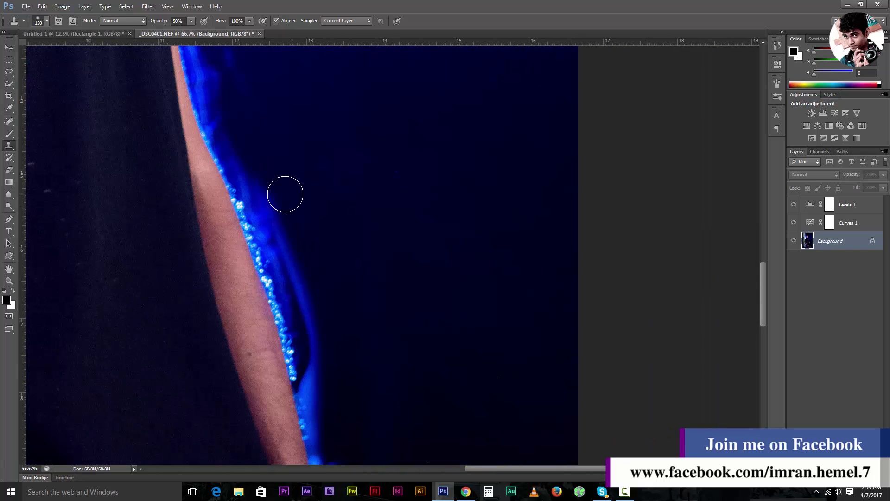
drag(286, 193, 308, 315)
mouse_move(277, 334)
mouse_down()
mouse_move(262, 179)
mouse_move(312, 348)
mouse_up()
key(bracketleft)
key(bracketleft)
drag(294, 377, 233, 100)
- Adjust the clone brush to 80 px and then larger, and soften the blue traces beside the man's upper arm
key(bracketleft)
key(bracketleft)
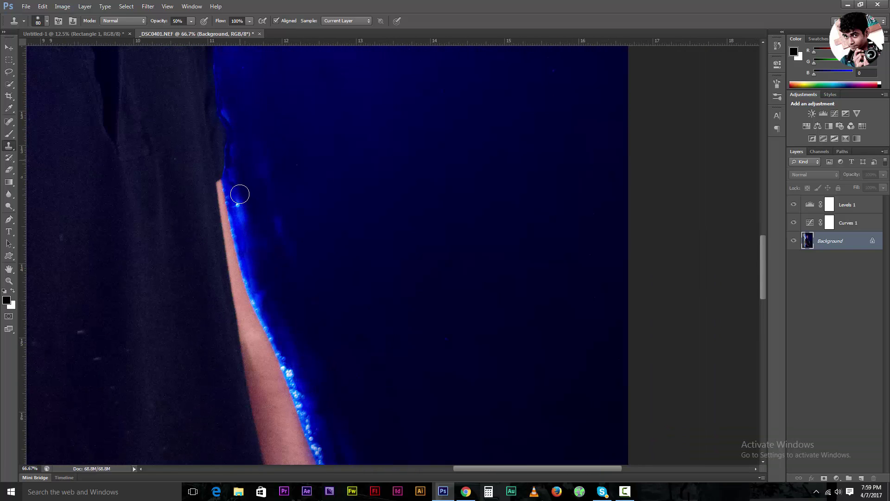
key(bracketright)
key(bracketright)
key(bracketright)
key(bracketright)
mouse_move(240, 195)
mouse_down()
mouse_move(287, 371)
mouse_move(264, 51)
mouse_up()
drag(341, 220, 325, 204)
- Reduce the clone brush to 70 px and paint over the blue glow beside the wrist above the watch
key(bracketleft)
key(bracketleft)
key(bracketleft)
key(bracketleft)
mouse_move(307, 203)
mouse_down()
mouse_move(326, 276)
mouse_move(317, 238)
mouse_up()
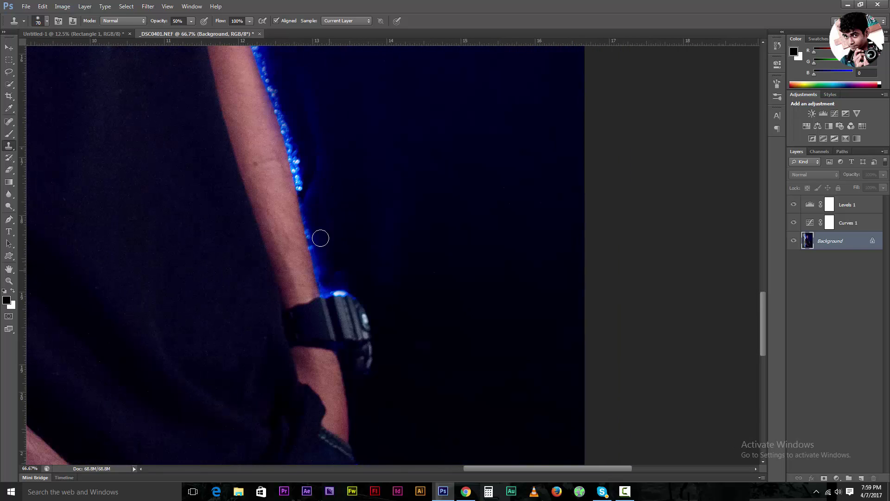
- Enlarge the clone brush and smooth the background beside the man's shirt sleeve
key(bracketright)
key(bracketright)
key(bracketright)
key(bracketright)
key(bracketright)
scroll(302, 360, up, 10)
drag(236, 164, 269, 181)
- Clone away the last blue patches along the shirt sleeve's edge with small brushes, finishing at 60 px
key(bracketleft)
key(bracketleft)
key(bracketleft)
key(bracketleft)
key(bracketleft)
key(bracketleft)
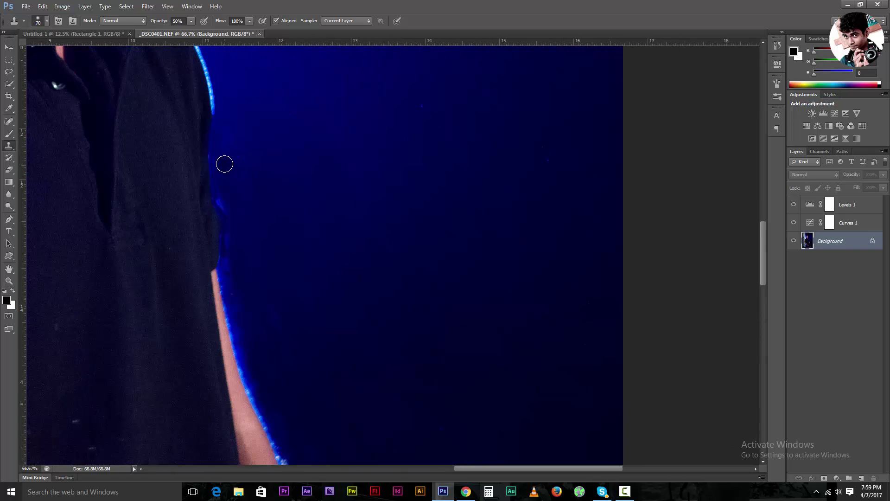
key(bracketleft)
key(bracketleft)
mouse_move(219, 192)
mouse_down()
mouse_move(221, 163)
mouse_move(227, 232)
mouse_up()
key(bracketright)
drag(226, 262, 233, 258)
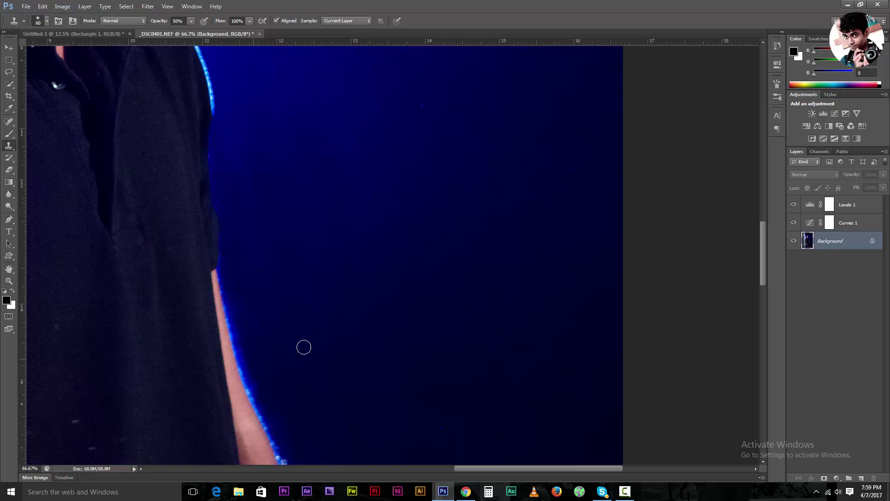
- Review the whole retouched photo at 12.5%, and examine the man's face at 100% for skin blemishes
key(ctrl+minus)
key(ctrl+minus)
key(ctrl+minus)
key(ctrl+minus)
key(ctrl+minus)
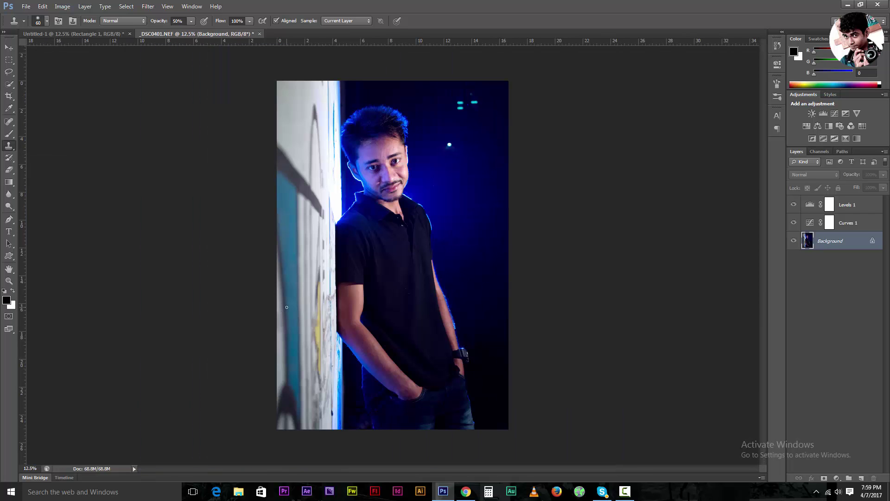
key(ctrl+plus)
key(ctrl+plus)
key(ctrl+plus)
key(ctrl+plus)
drag(358, 172, 349, 439)
drag(332, 237, 345, 422)
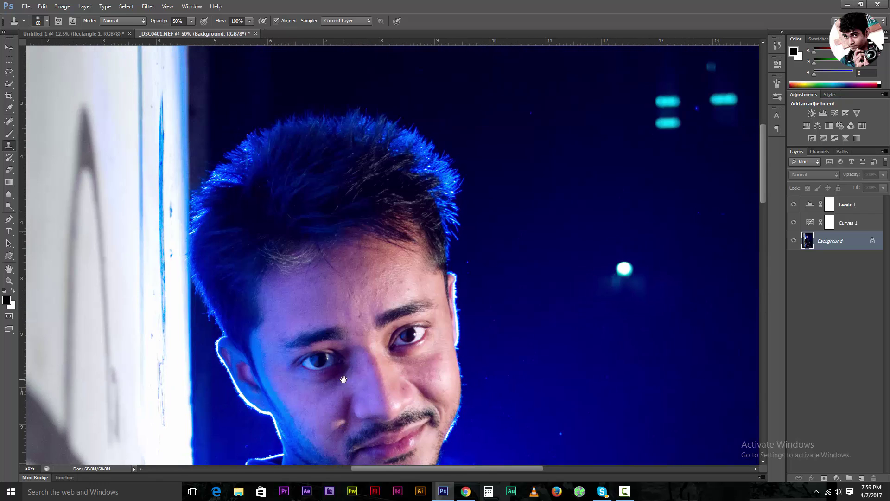
key(ctrl+plus)
scroll(318, 241, down, 3)
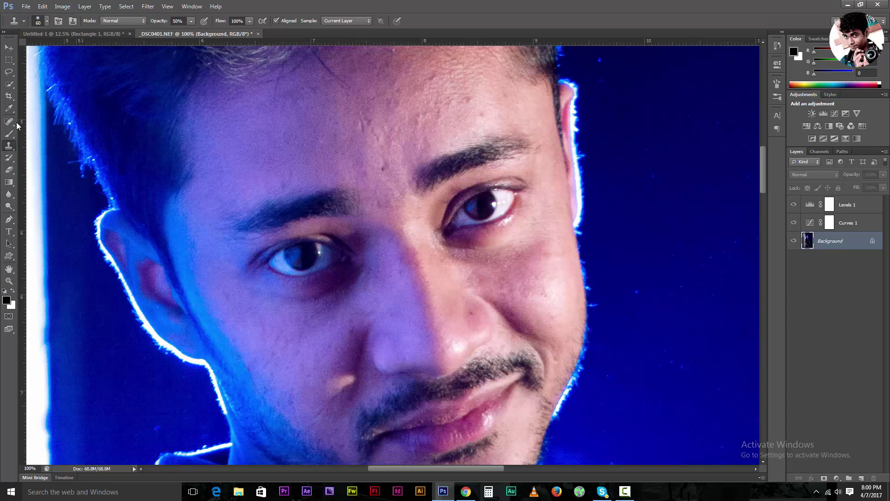
- Use the Patch tool to replace the blemish between the eyebrows with clean skin from above the neighbouring eyebrow
click(9, 123)
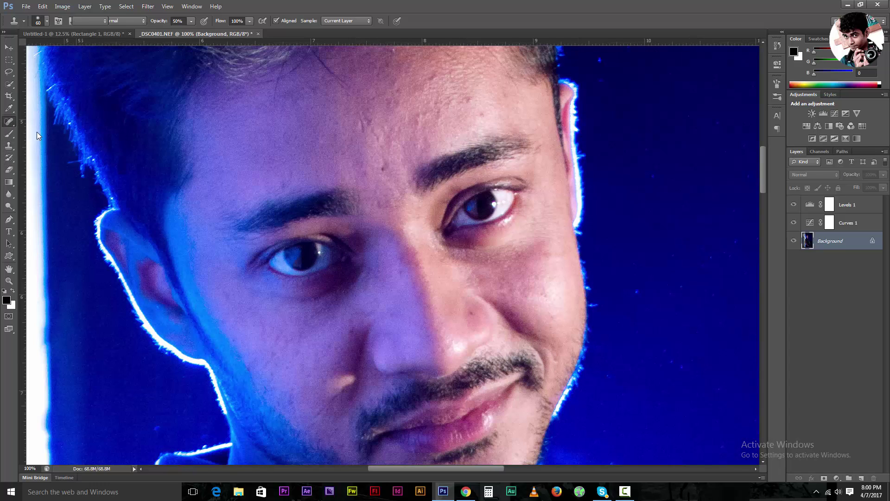
right_click(9, 123)
click(65, 140)
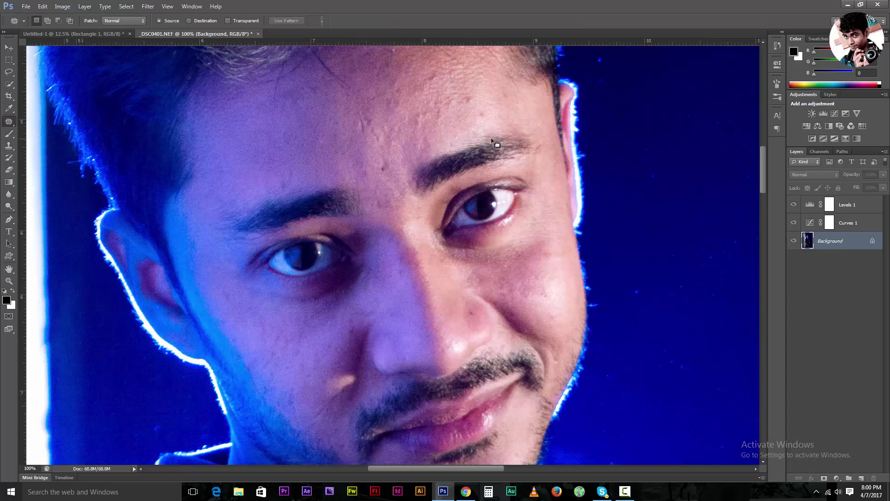
drag(413, 122, 416, 172)
mouse_move(400, 209)
mouse_down()
mouse_move(392, 233)
mouse_move(379, 216)
mouse_move(394, 208)
mouse_move(383, 211)
mouse_move(400, 227)
mouse_move(378, 220)
mouse_up()
key(ctrl+d)
mouse_move(372, 218)
mouse_down()
mouse_move(393, 219)
mouse_move(391, 213)
mouse_move(394, 227)
mouse_move(387, 218)
mouse_up()
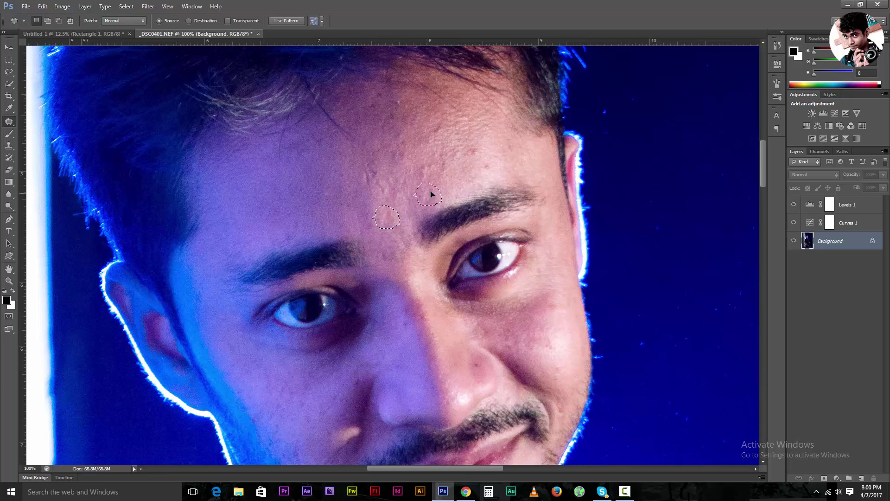
drag(431, 194, 430, 195)
key(ctrl+d)
scroll(327, 306, down, 5)
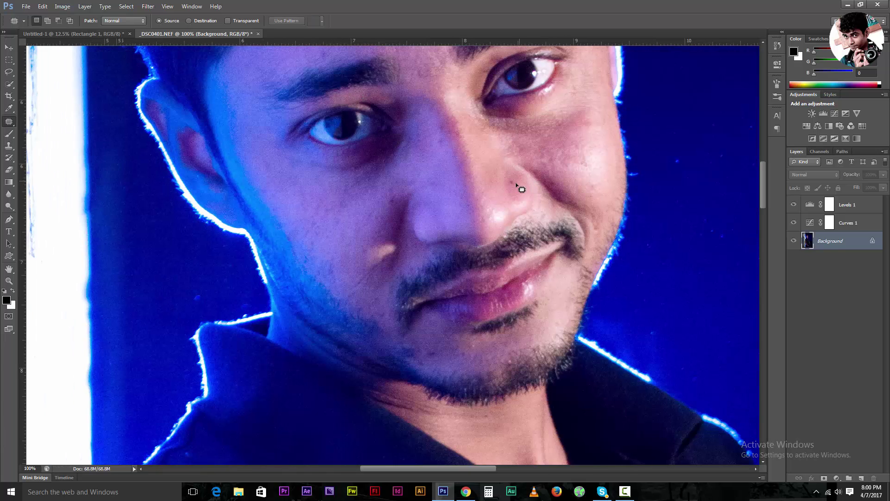
drag(483, 151, 482, 311)
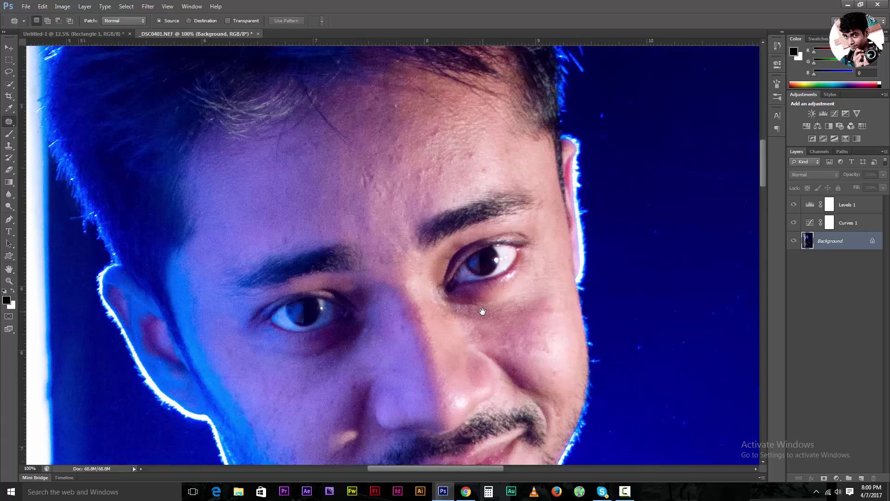
- Examine the patched photo at reduced zoom and the man's face again at 100%
key(ctrl+minus)
key(ctrl+minus)
key(ctrl+minus)
key(ctrl+minus)
key(ctrl+minus)
key(ctrl+plus)
key(ctrl+plus)
key(ctrl+plus)
key(ctrl+plus)
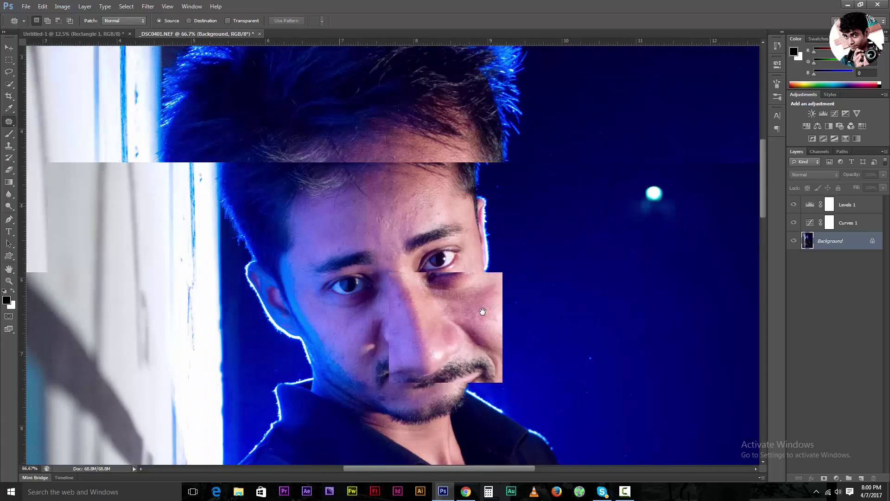
key(ctrl+plus)
- Outline a small forehead area above the eyebrow with the Patch tool, deselect it, and review the whole photo at 12.5%
mouse_move(467, 165)
mouse_down()
mouse_move(480, 153)
mouse_move(492, 157)
mouse_up()
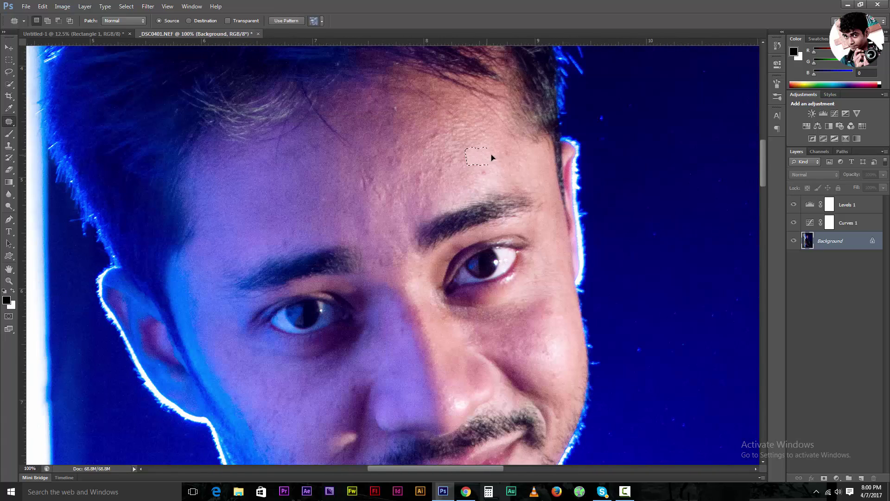
key(ctrl+d)
key(ctrl+minus)
key(ctrl+minus)
key(ctrl+minus)
key(ctrl+minus)
key(ctrl+minus)
drag(399, 309, 368, 142)
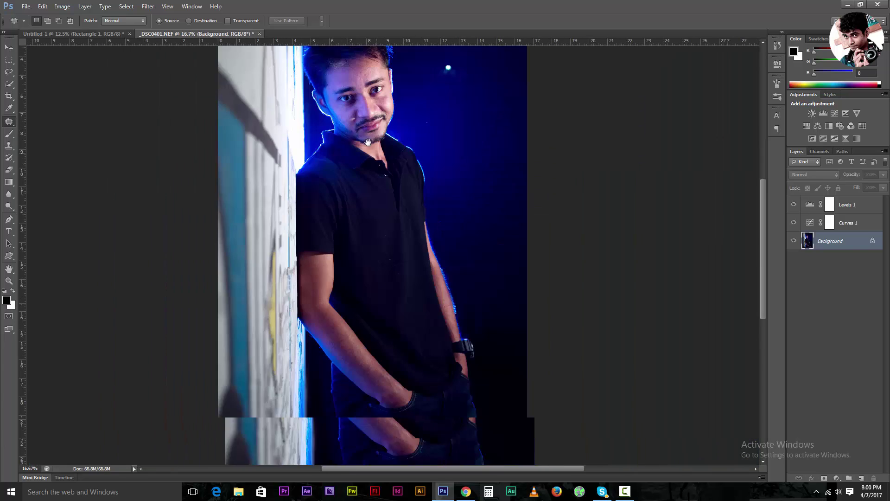
key(ctrl+minus)
key(alt+v)
key(Escape)
- Open the Imagenomic Portraiture filter for the Background layer and preview the man's face at 50%
click(149, 6)
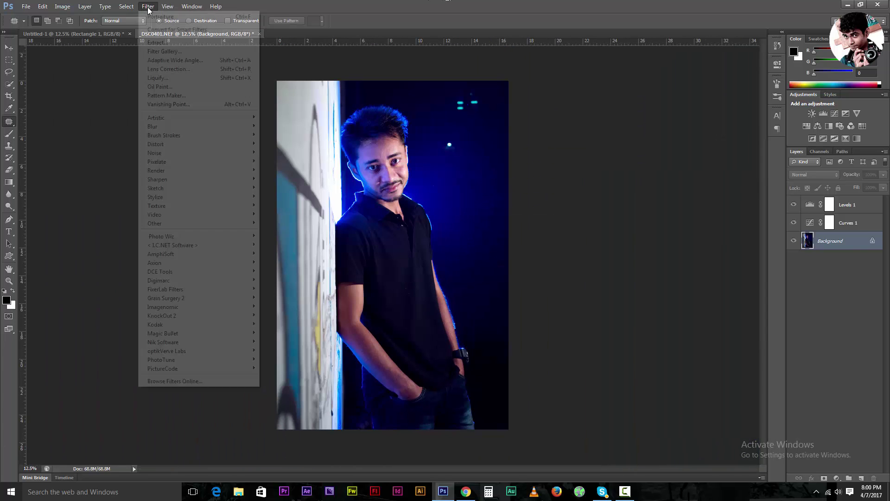
mouse_move(218, 306)
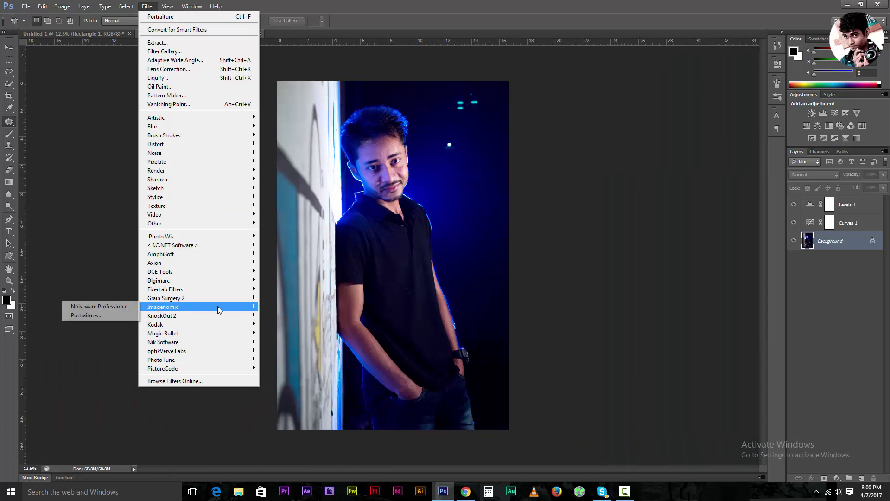
click(93, 316)
drag(419, 143, 405, 216)
drag(468, 297, 478, 135)
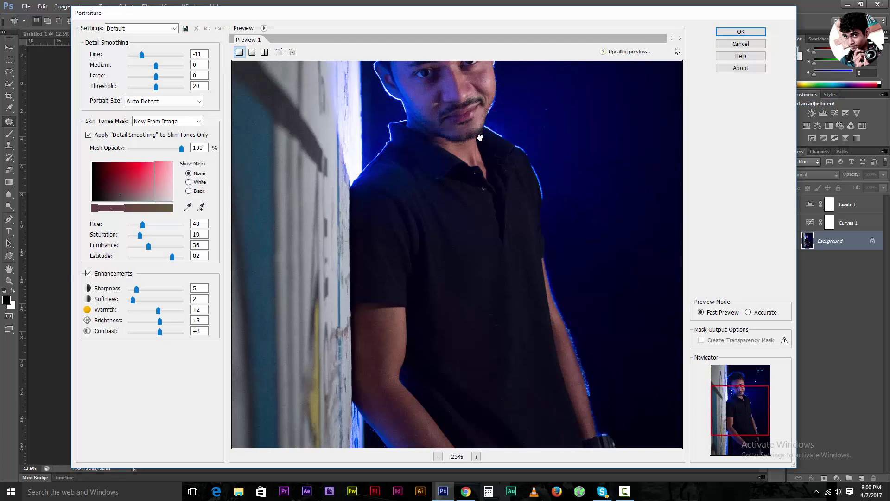
scroll(427, 215, up, 2)
- Set Portraiture's Fine smoothing to +13 and Medium smoothing to +20, trying a higher Brightness and returning it to +3
drag(142, 54, 150, 54)
drag(160, 321, 166, 322)
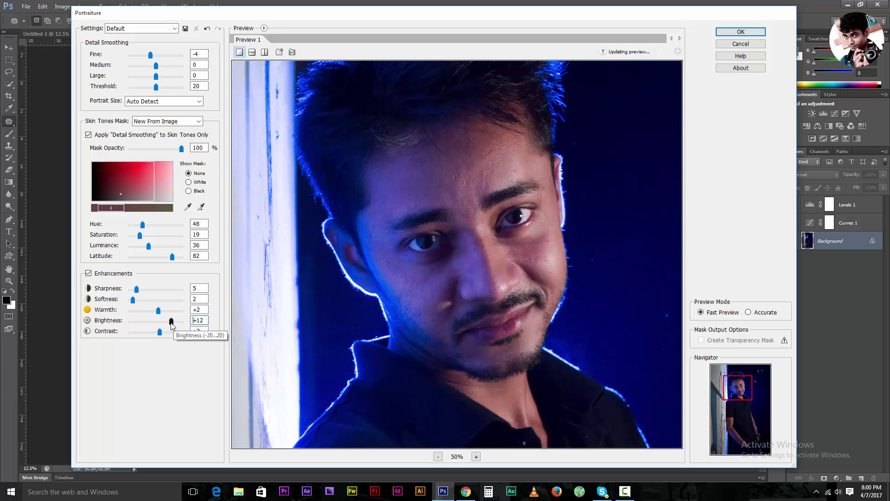
click(479, 246)
drag(150, 55, 182, 65)
scroll(427, 215, down, 2)
scroll(250, 264, down, 2)
drag(166, 320, 160, 321)
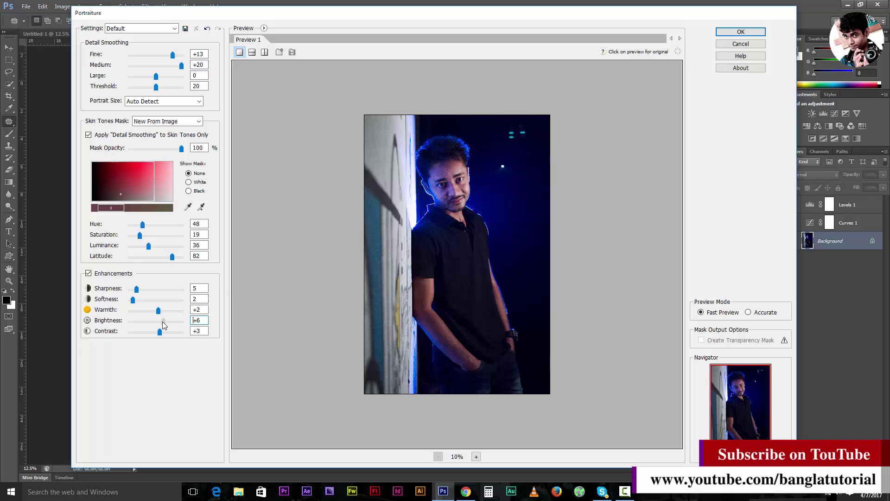
- Set the skin mask to hue 56, saturation 73 and luminance 77, with Softness 17 and Large smoothing +11, and apply Portraiture
mouse_move(140, 235)
mouse_down()
mouse_move(155, 236)
mouse_move(144, 225)
mouse_up()
drag(137, 184, 170, 174)
drag(134, 300, 143, 299)
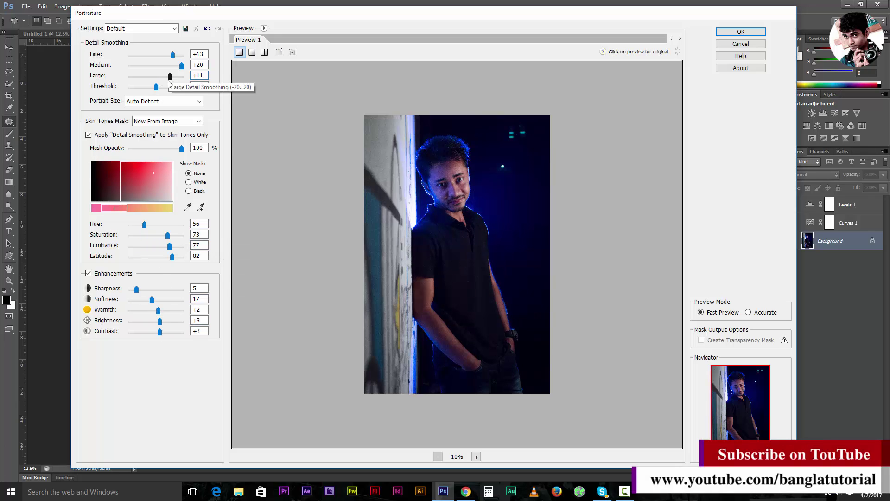
key(Return)
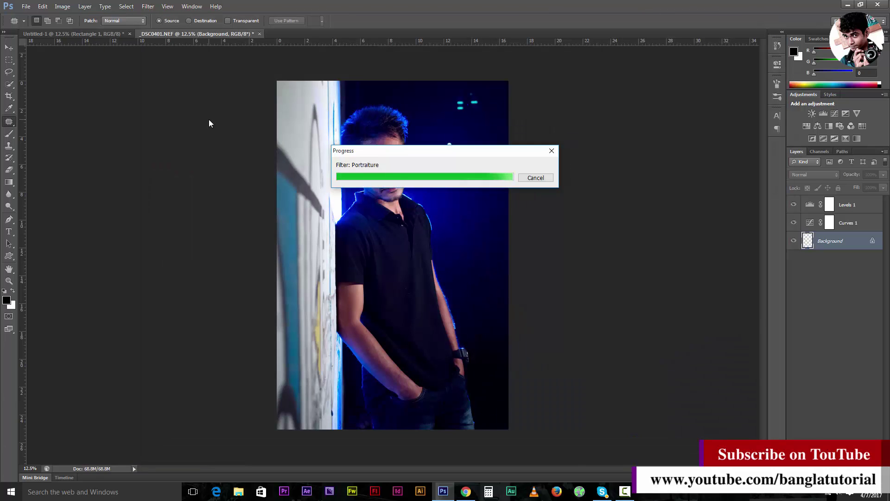
- Compare the man's face before and after the Portraiture smoothing by repeatedly undoing and redoing the filter at close zoom
key(ctrl+plus)
key(ctrl+plus)
key(ctrl+plus)
drag(516, 191, 543, 386)
key(ctrl+z)
key(ctrl+z)
key(ctrl+z)
key(ctrl+z)
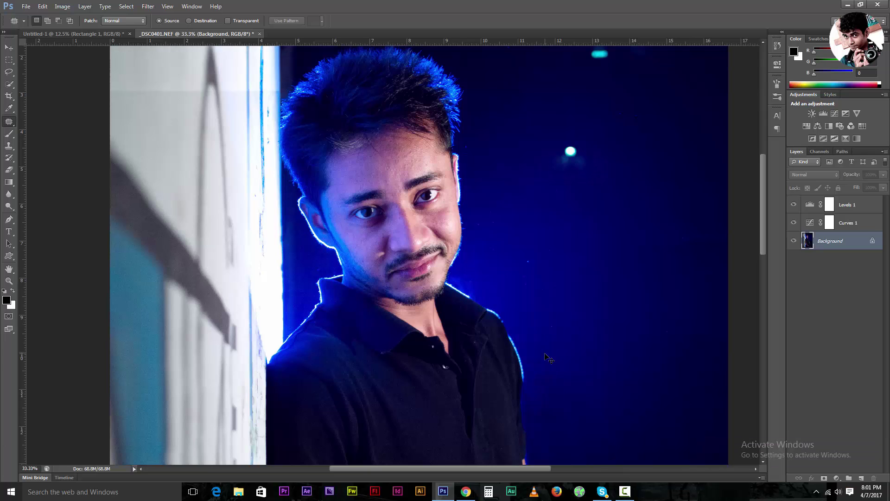
key(ctrl+plus)
key(ctrl+plus)
key(ctrl+z)
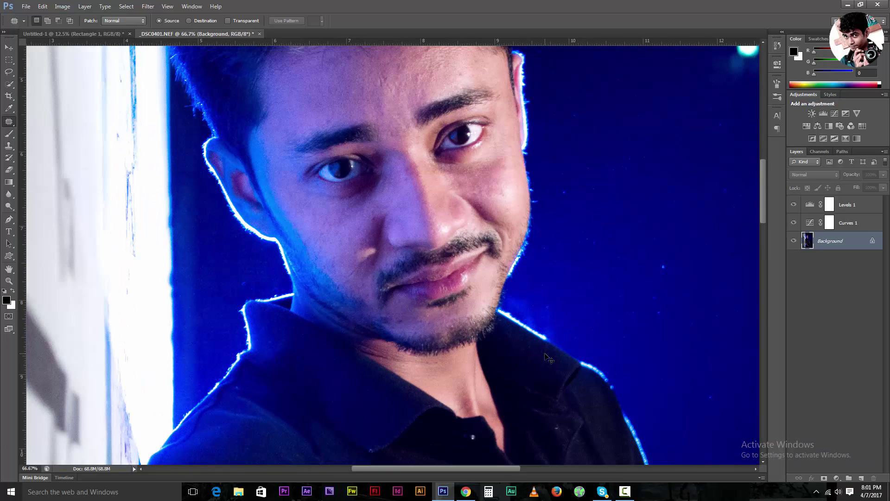
key(ctrl+z)
- Open the Grain Surgery 2 Remove Grain 2 filter for the Background layer
key(ctrl+minus)
key(ctrl+minus)
key(ctrl+minus)
key(ctrl+minus)
key(ctrl+minus)
key(ctrl+minus)
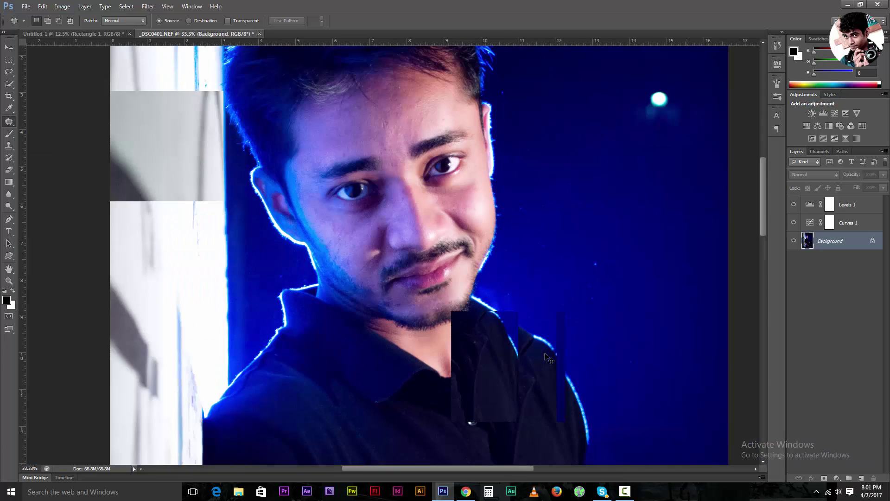
key(ctrl+plus)
key(ctrl+plus)
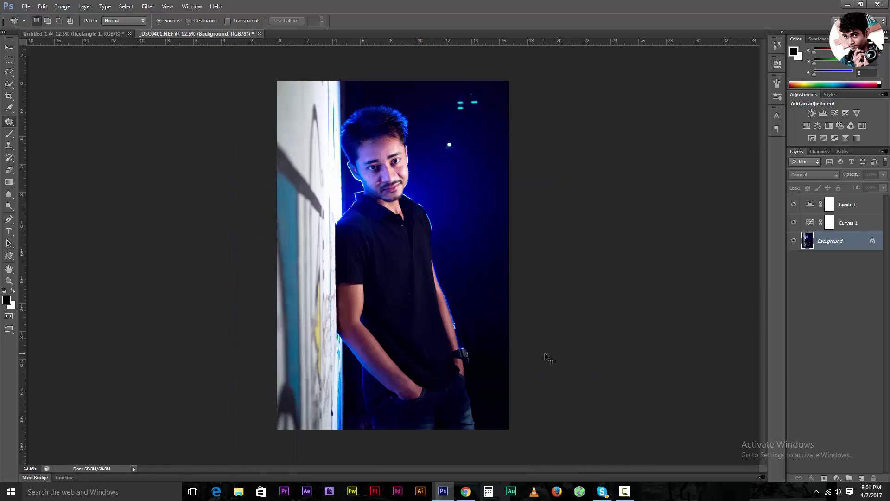
click(148, 6)
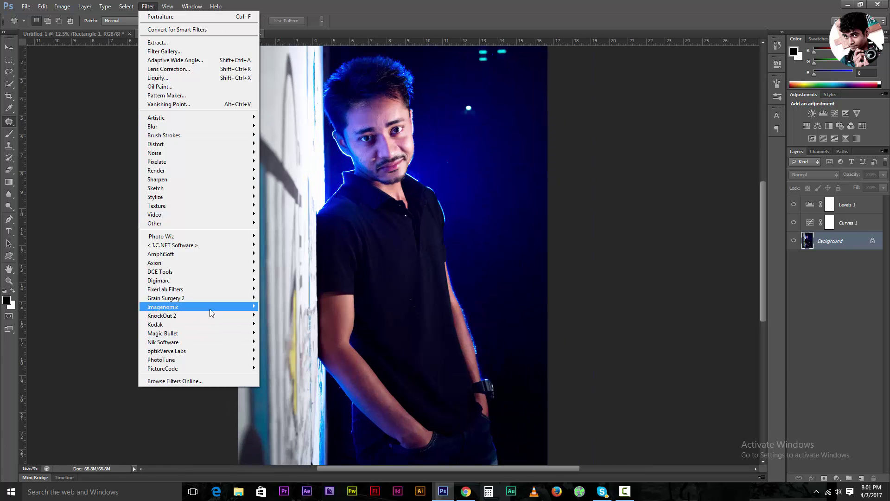
mouse_move(203, 297)
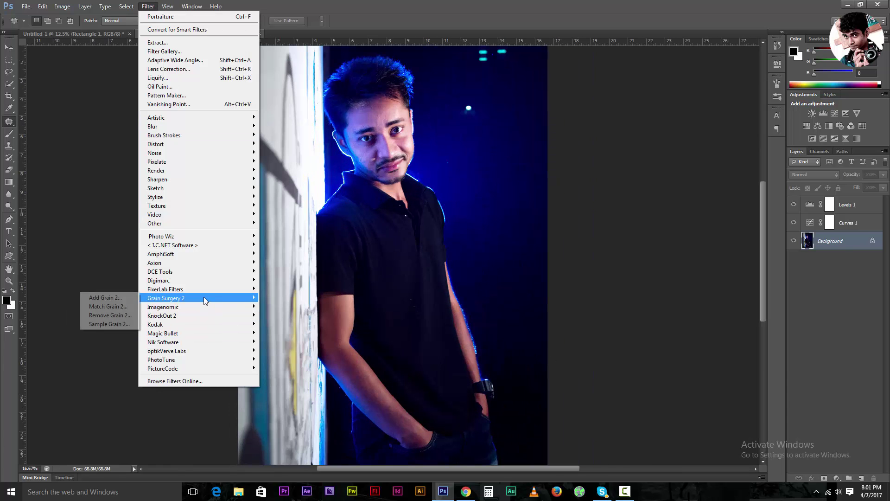
click(111, 315)
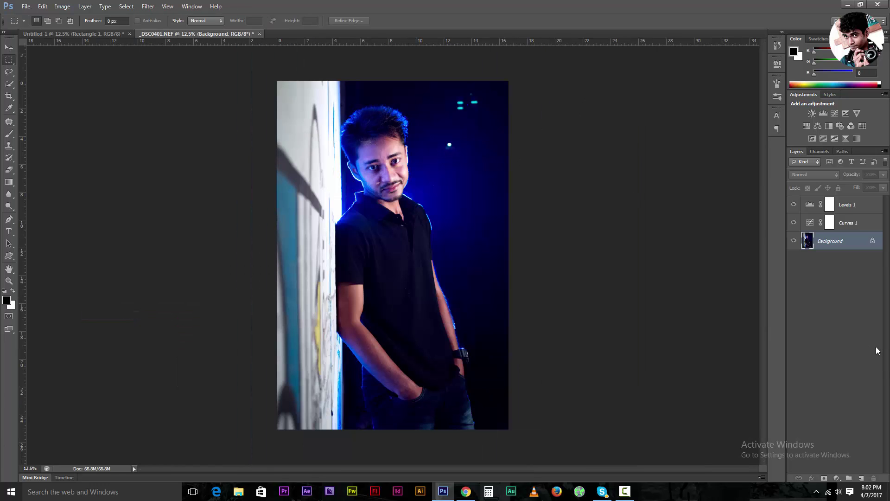
- Add a Levels adjustment directly above the Background layer with the midtone level at 1.12
click(836, 478)
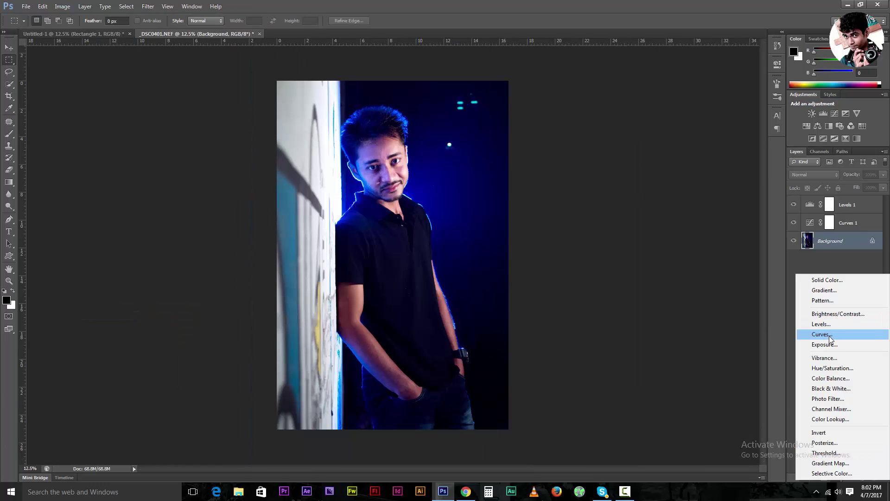
click(823, 324)
drag(702, 158, 701, 157)
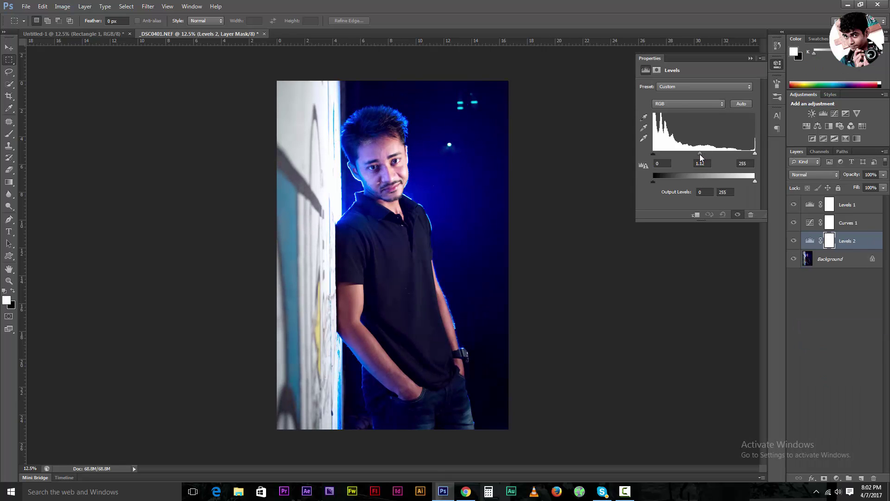
click(750, 58)
- Add a Hue/Saturation adjustment directly above the Background layer and set the Blues saturation to +20
click(830, 259)
click(837, 478)
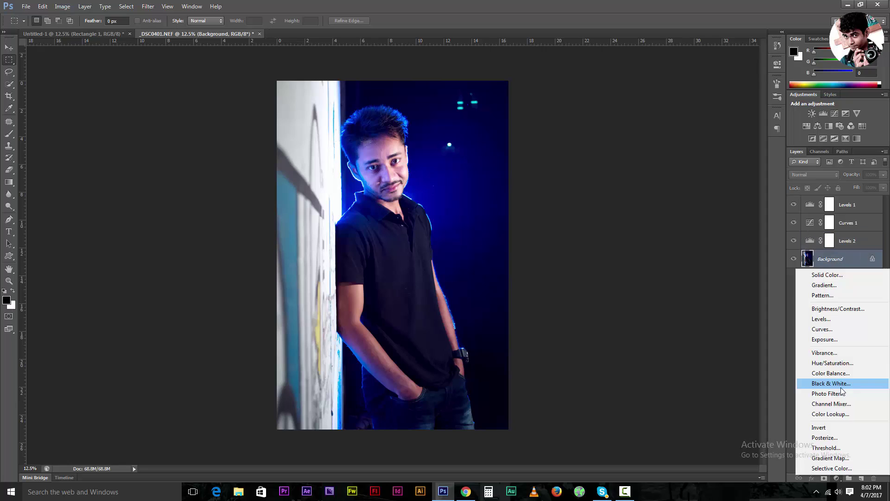
click(832, 363)
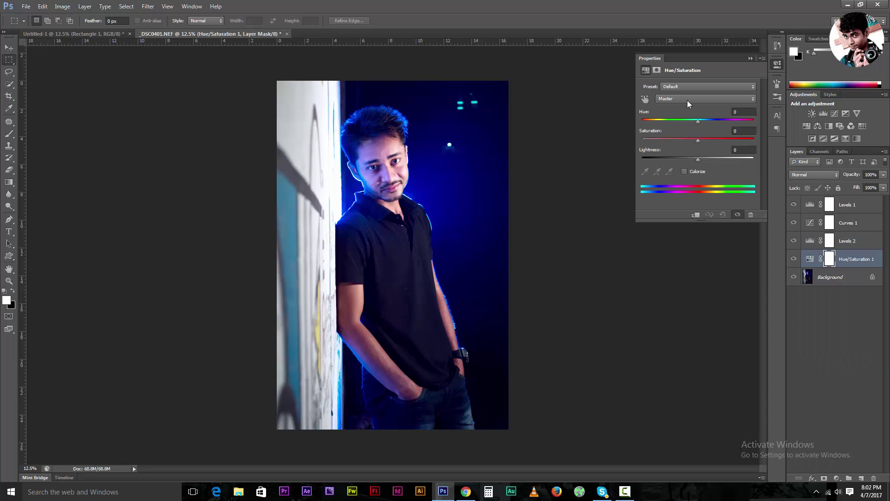
click(687, 100)
click(700, 151)
drag(699, 140, 713, 140)
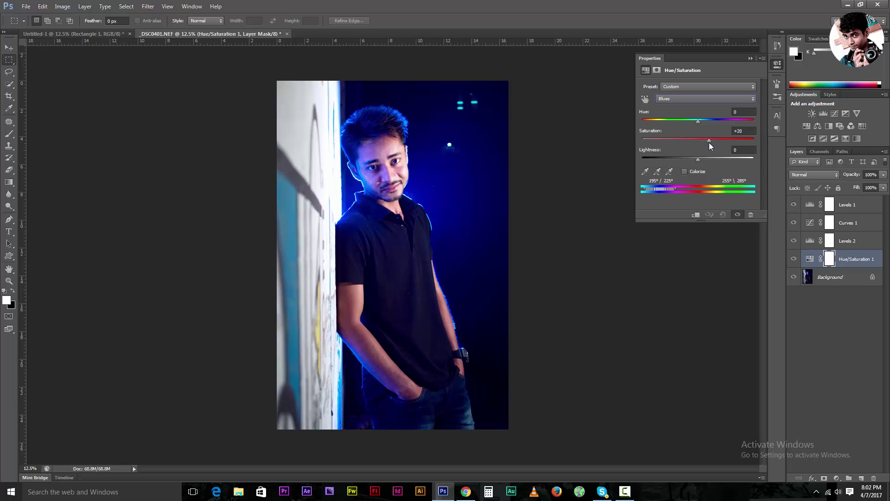
- Set the Yellows saturation of the Hue/Saturation adjustment to +22 and close its settings
click(688, 99)
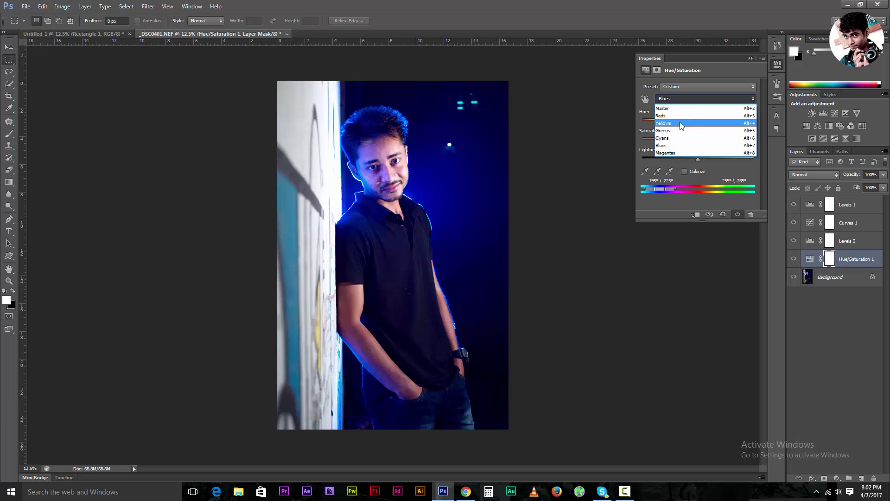
click(678, 124)
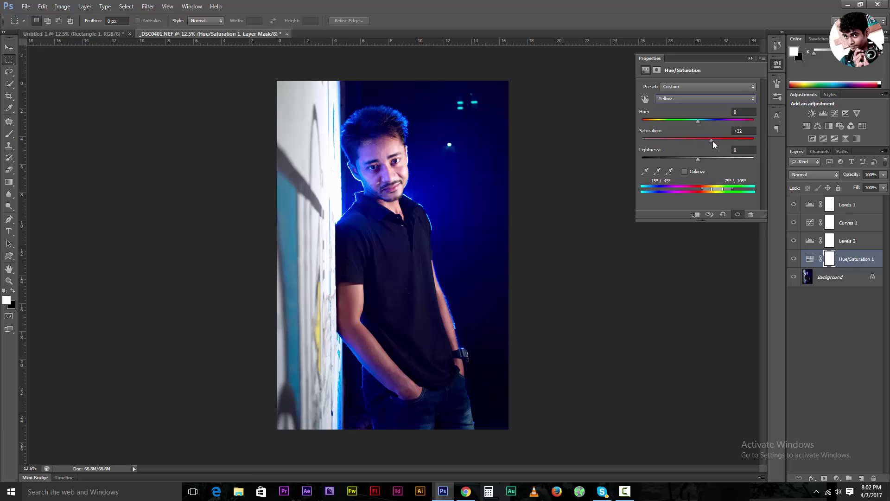
click(750, 59)
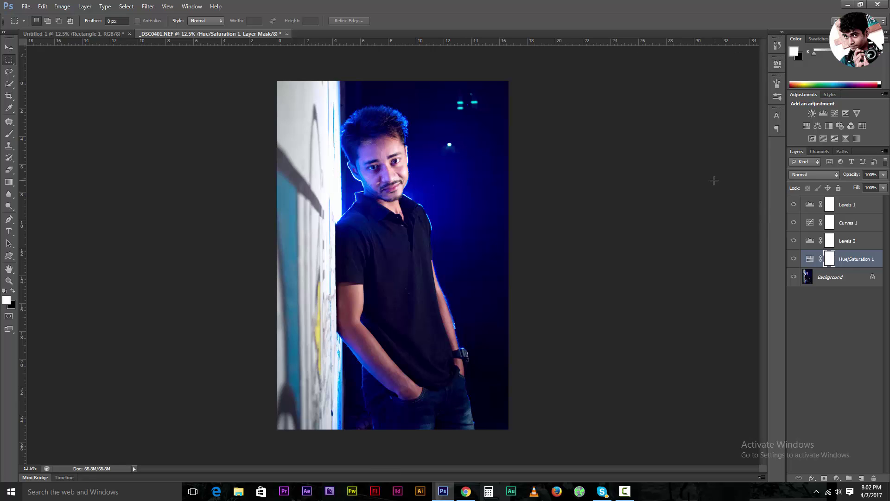
- Select the topmost Levels adjustment's mask and compare the photo by toggling the visibility of individual layers
click(827, 204)
mouse_move(793, 205)
mouse_down()
mouse_move(791, 269)
mouse_move(793, 205)
mouse_up()
click(794, 276)
click(794, 258)
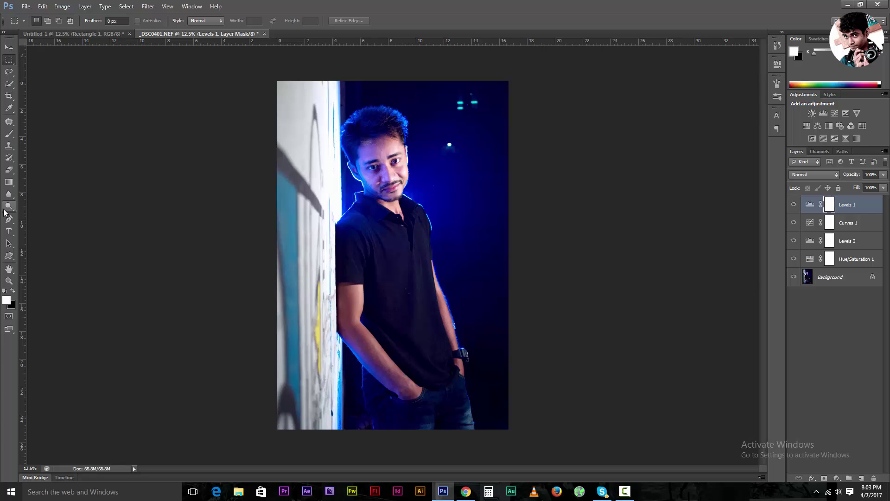
- Switch to Chrome and look through the author's tutorial DVD listing on rokomari.com
click(466, 491)
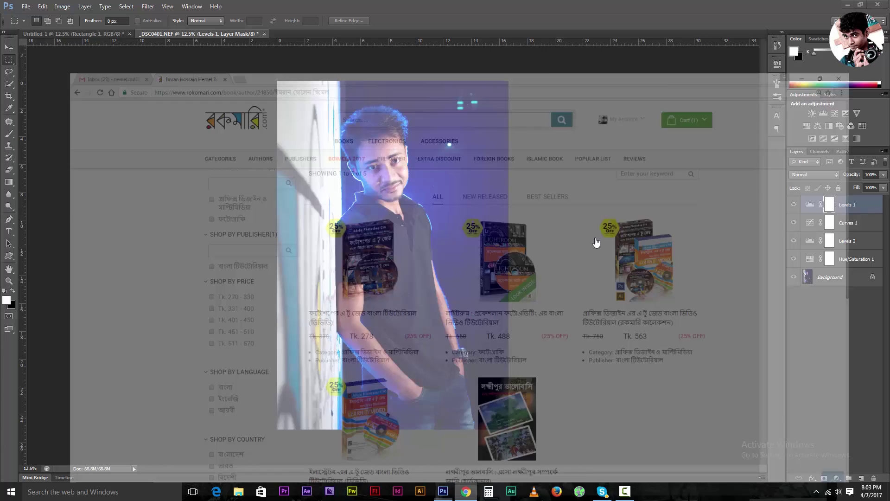
scroll(109, 151, down, 3)
scroll(109, 151, up, 5)
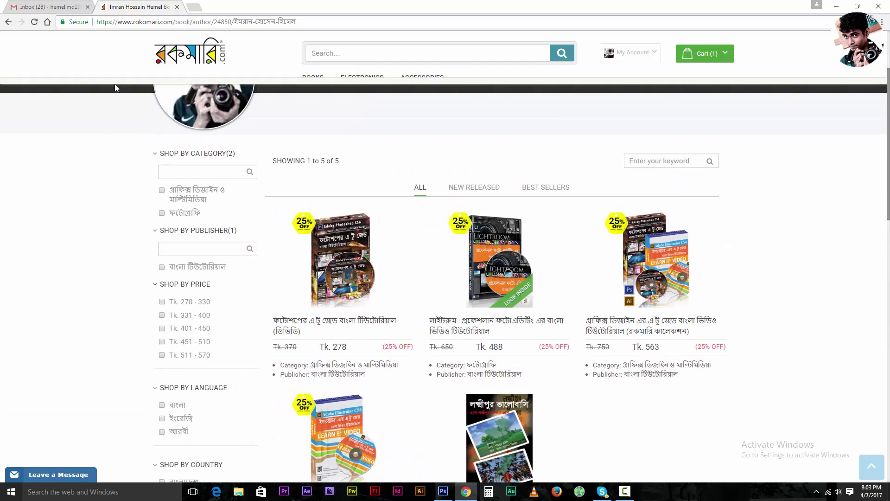
scroll(298, 179, up, 3)
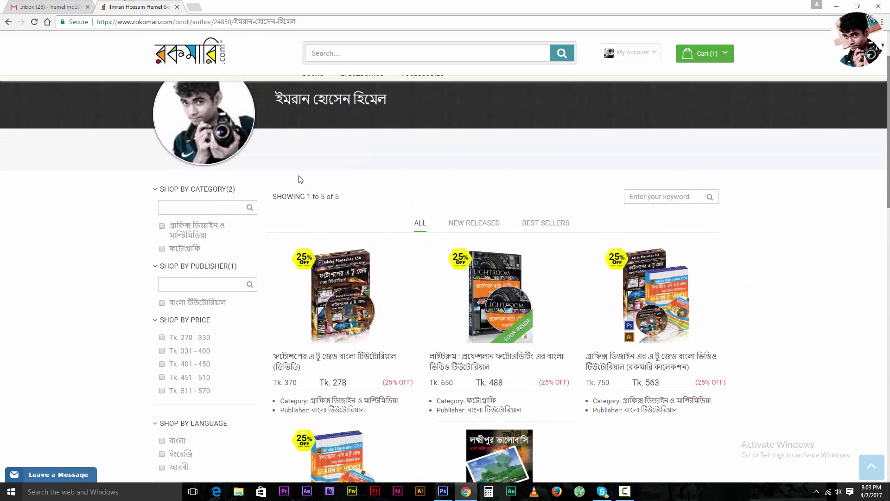
scroll(514, 339, down, 3)
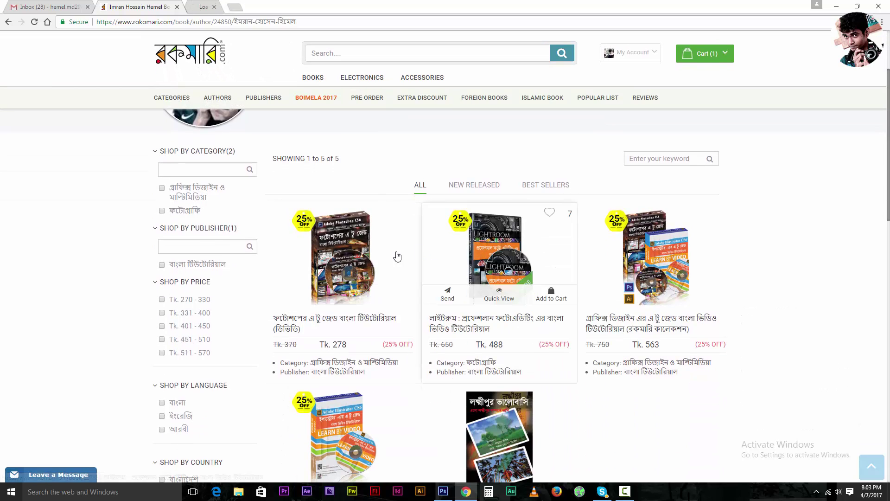
- Open the Photoshop tutorial DVD's product page in a new tab and show the Lightroom tutorial's product page
middle_click(350, 248)
middle_click(350, 248)
click(234, 6)
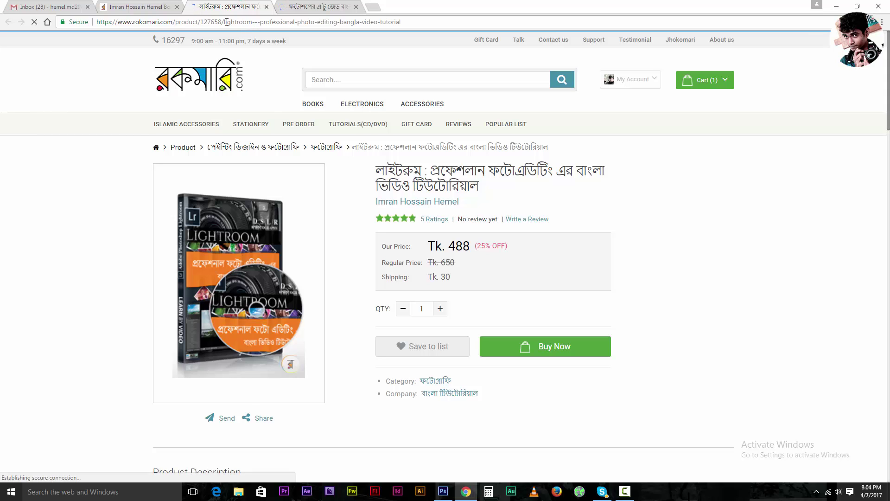
drag(225, 22, 118, 23)
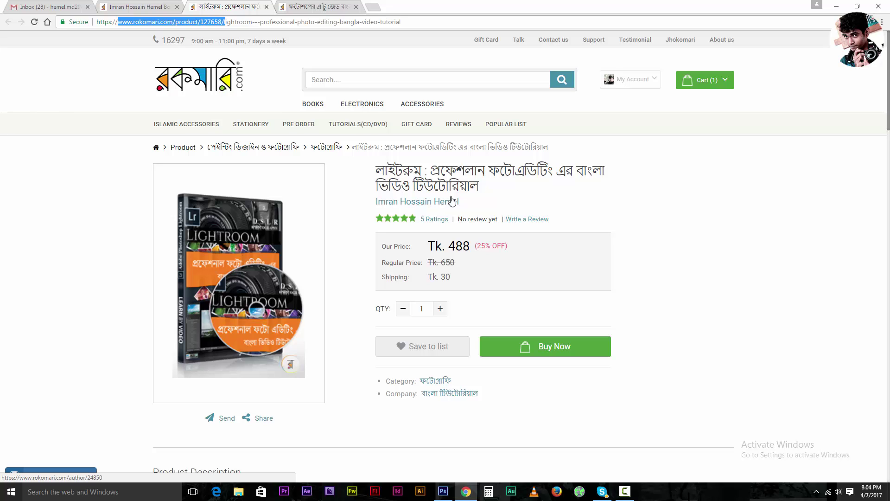
key(ctrl+Tab)
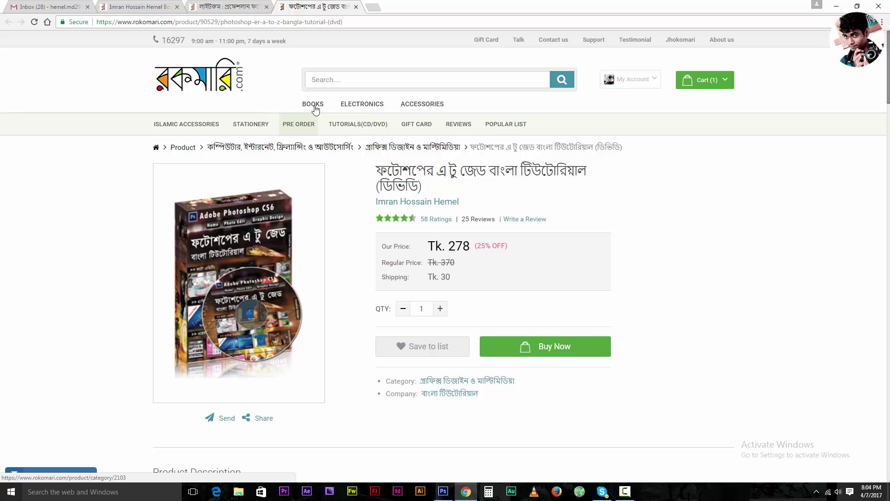
key(ctrl+shift+Tab)
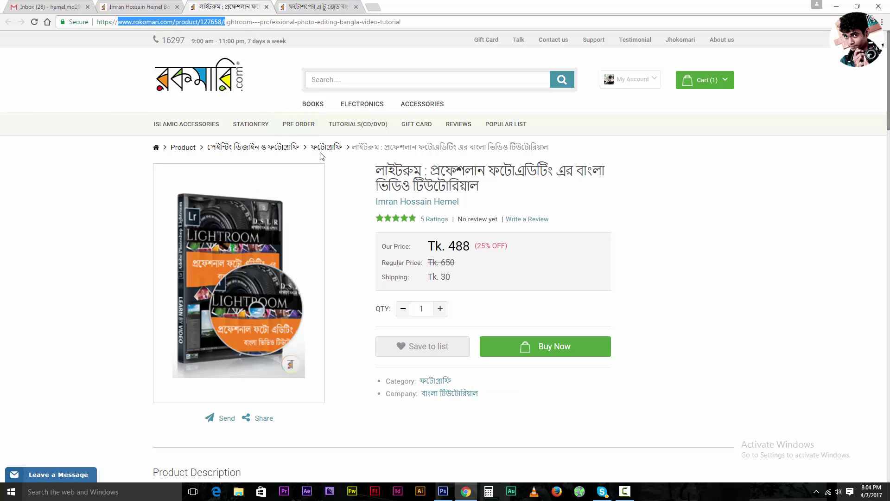